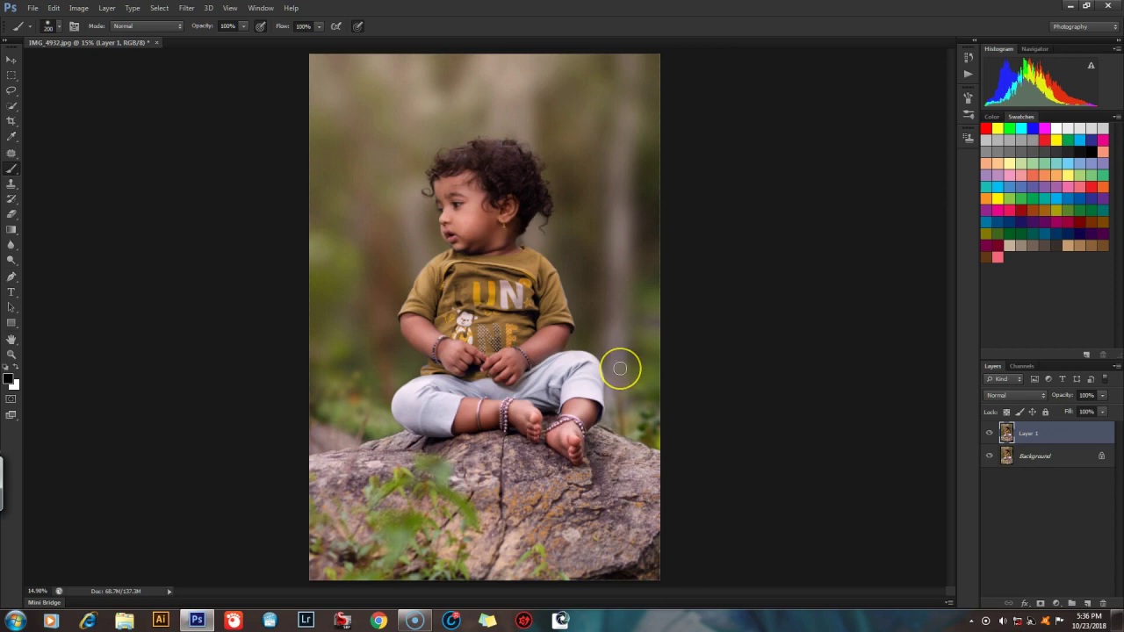
Step: Brush over the anklet on the child's foot
mouse_move(620, 368)
mouse_down()
mouse_move(595, 377)
mouse_move(633, 434)
mouse_move(616, 423)
mouse_move(618, 404)
mouse_up()
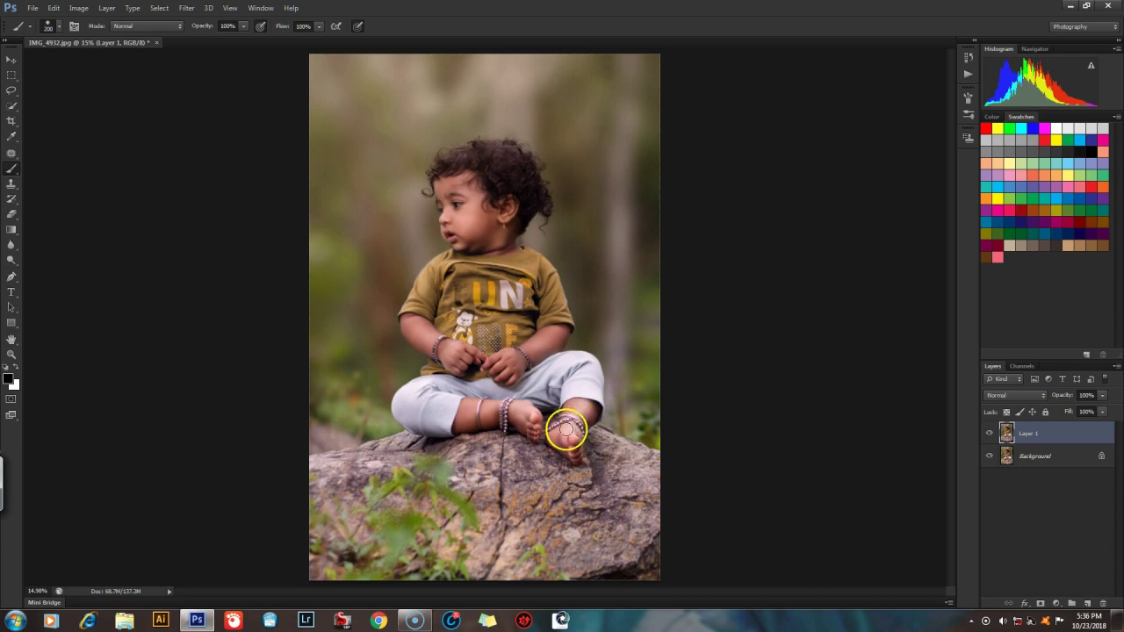
drag(561, 424, 561, 425)
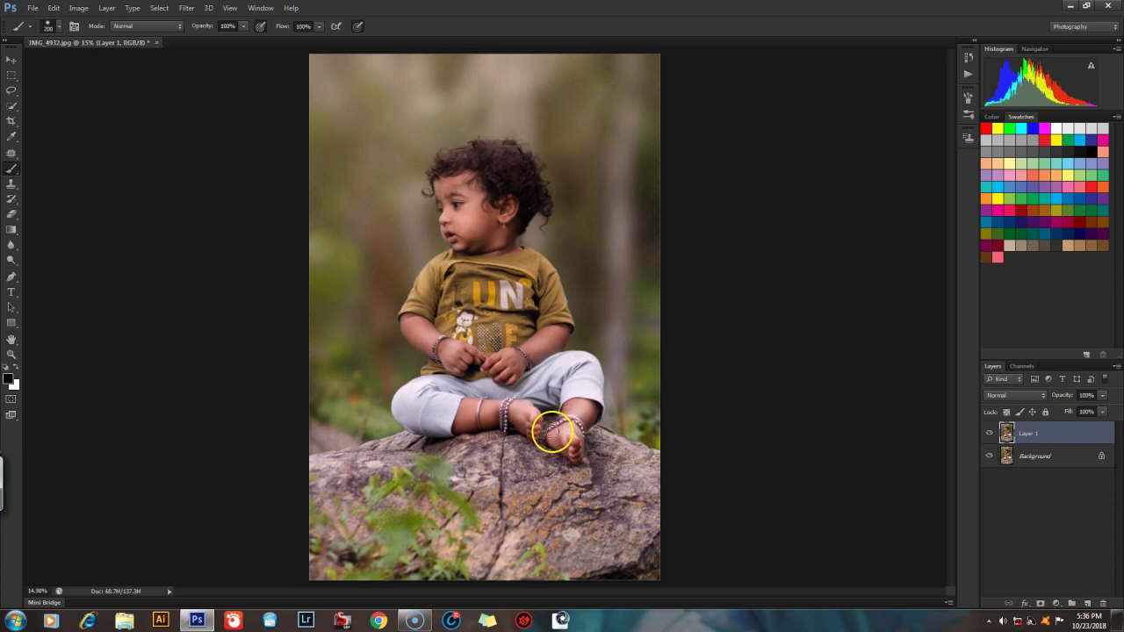
mouse_move(548, 434)
mouse_down()
mouse_move(552, 444)
mouse_move(542, 436)
mouse_move(605, 424)
mouse_up()
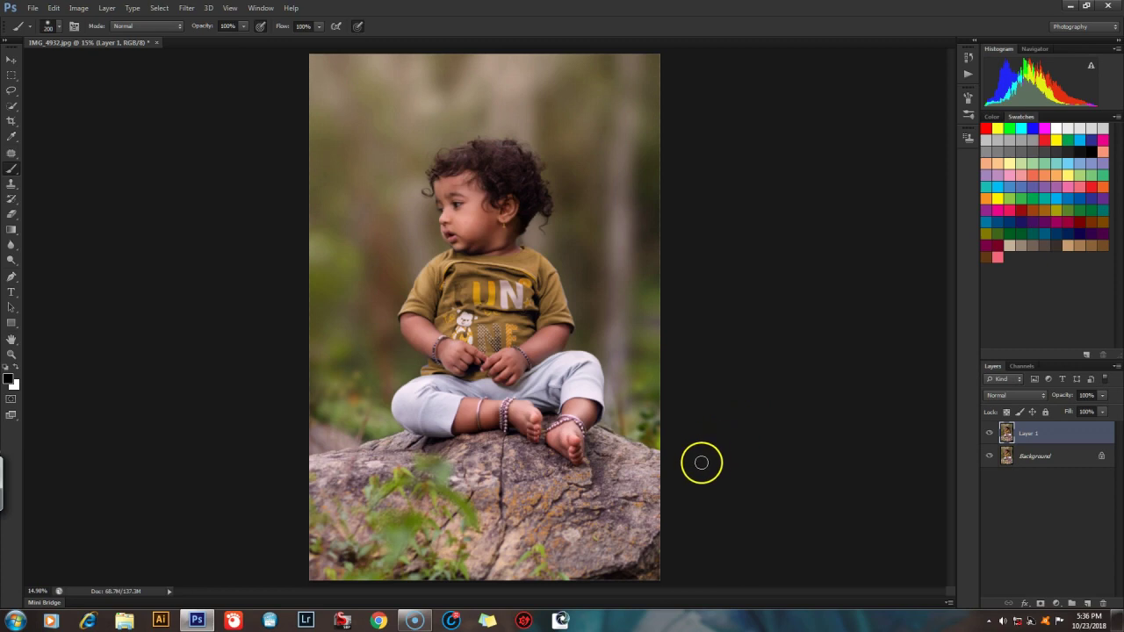
Step: Add a Brightness/Contrast adjustment layer above Layer 1 and select its layer mask
click(1055, 604)
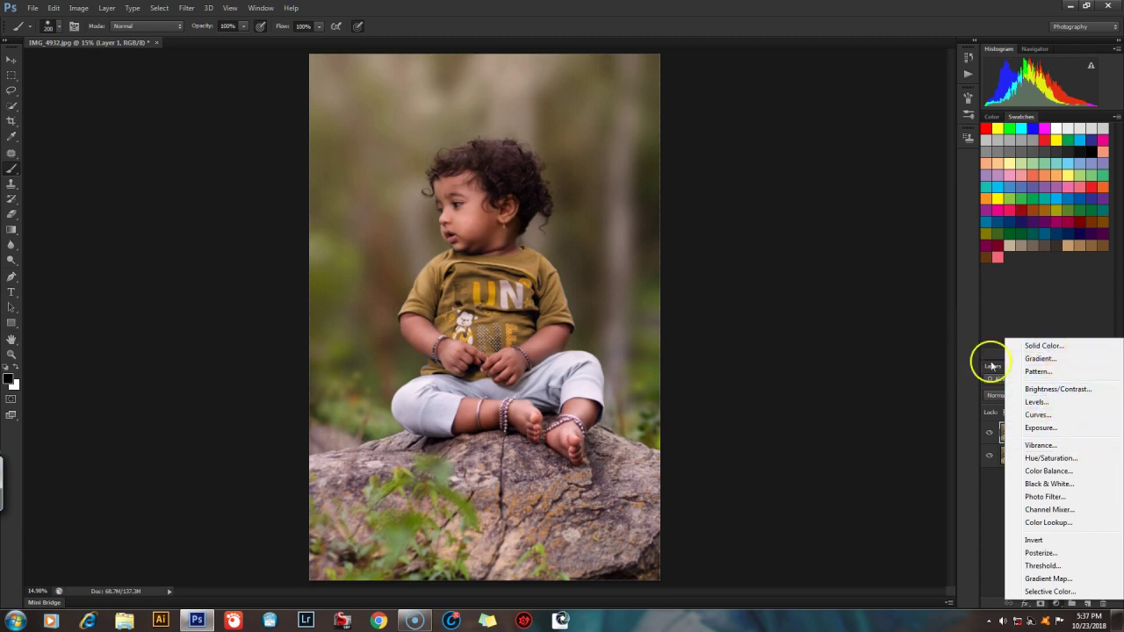
click(1051, 392)
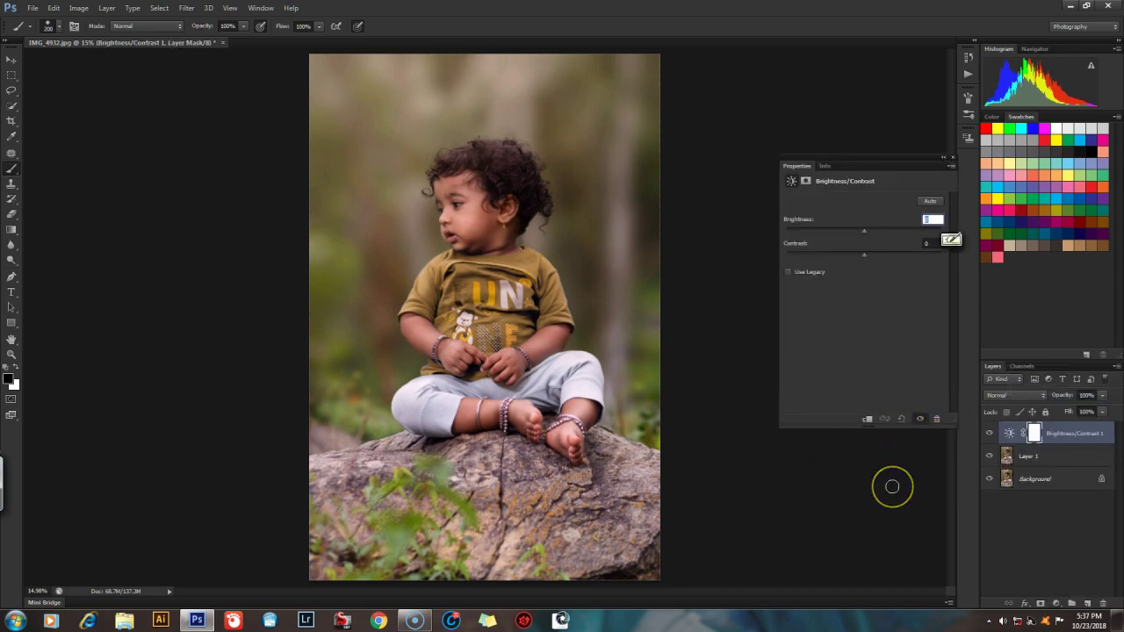
click(1012, 433)
click(1029, 433)
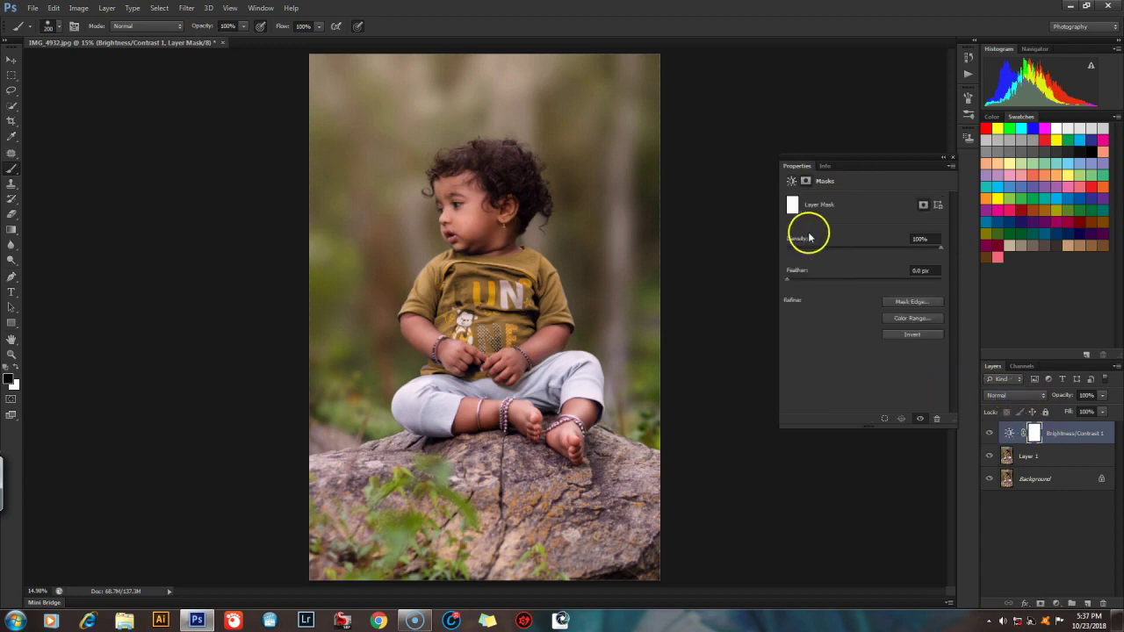
Step: Switch the Properties panel between adjustment and mask views, then check the Info colour readout
click(793, 183)
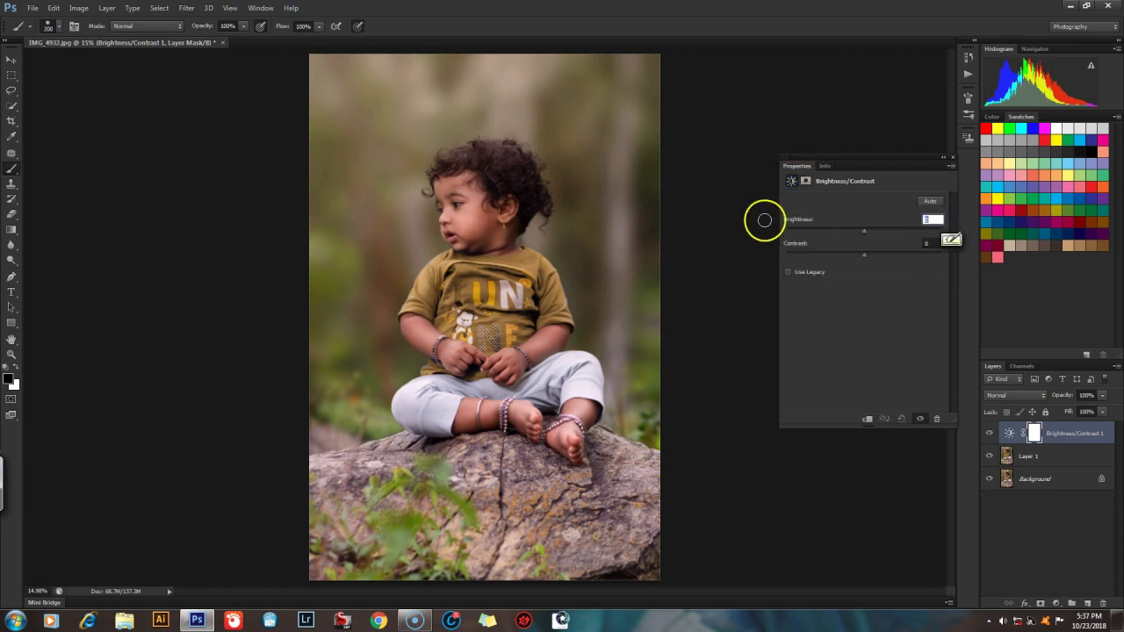
click(801, 182)
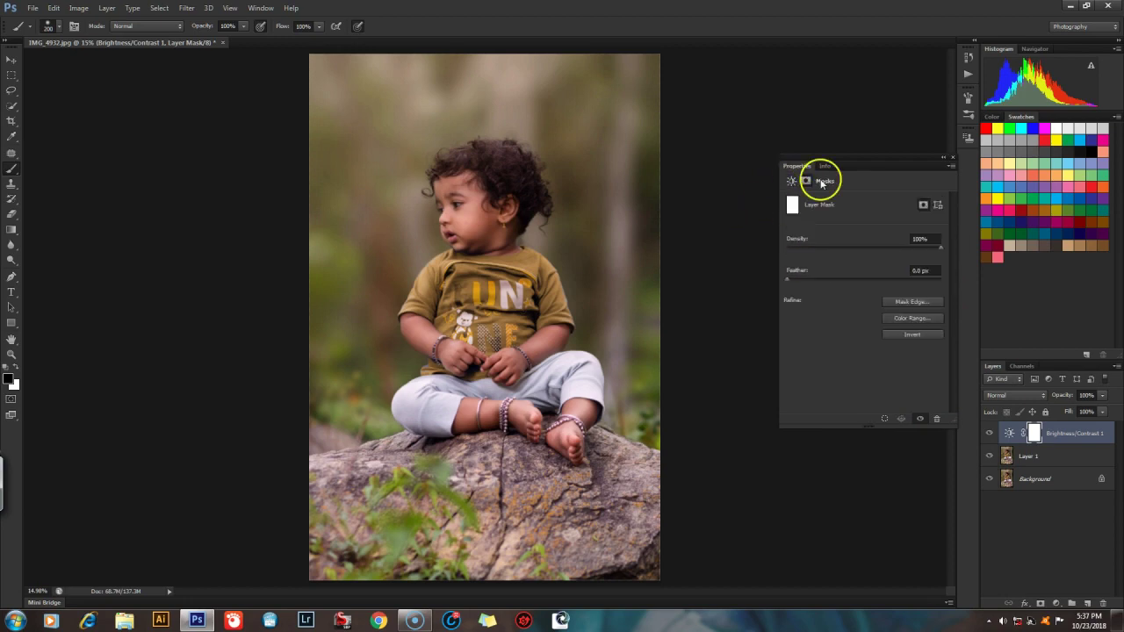
click(793, 182)
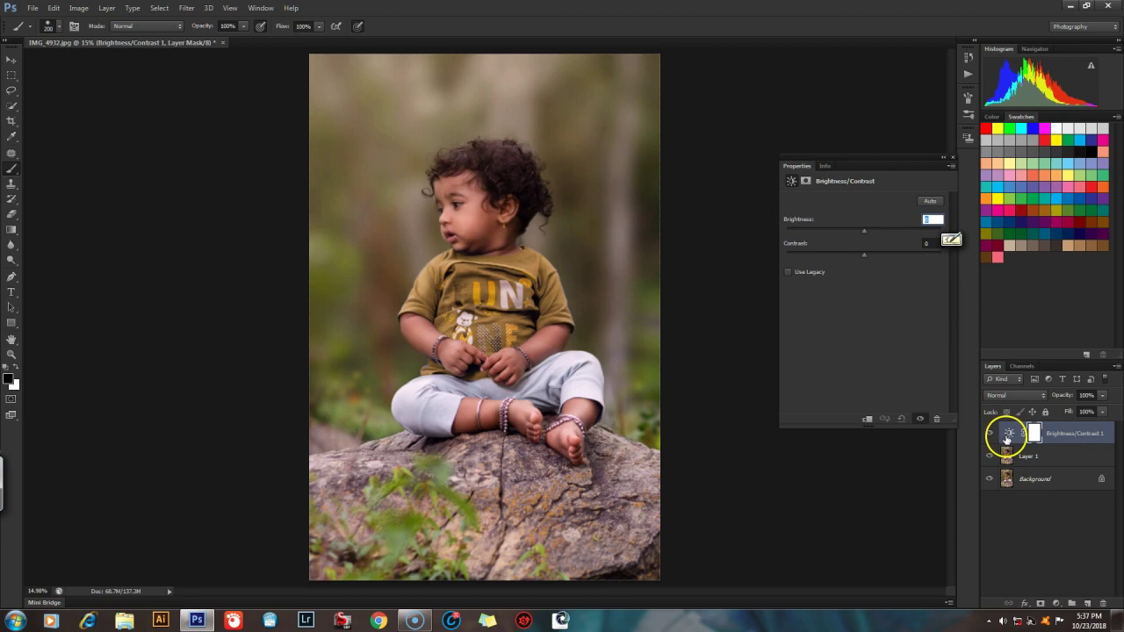
click(825, 167)
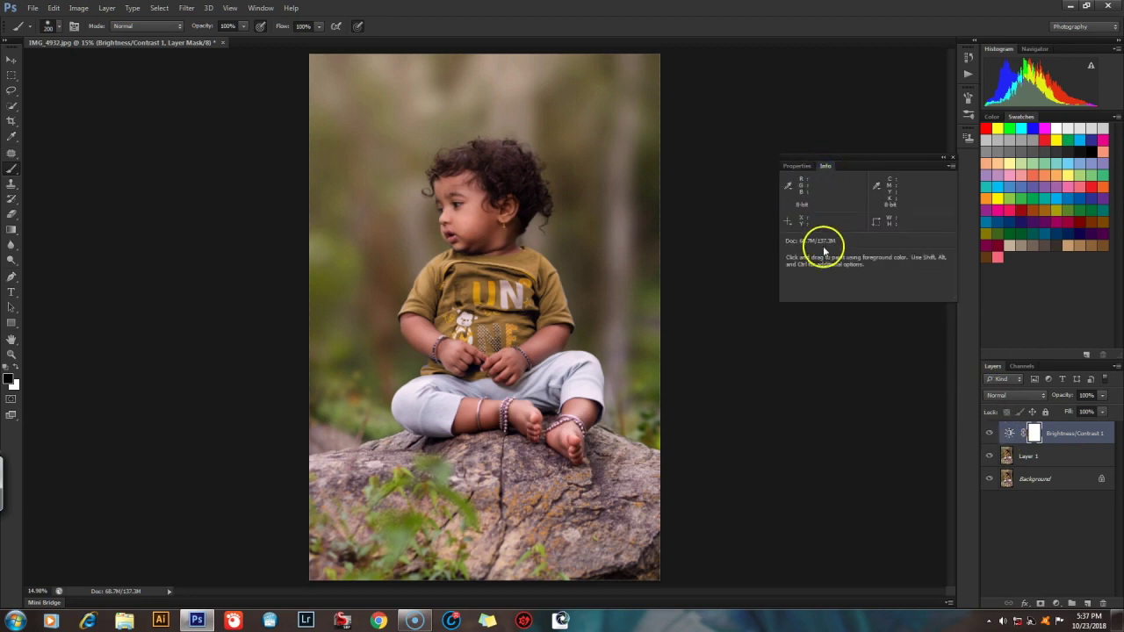
click(795, 166)
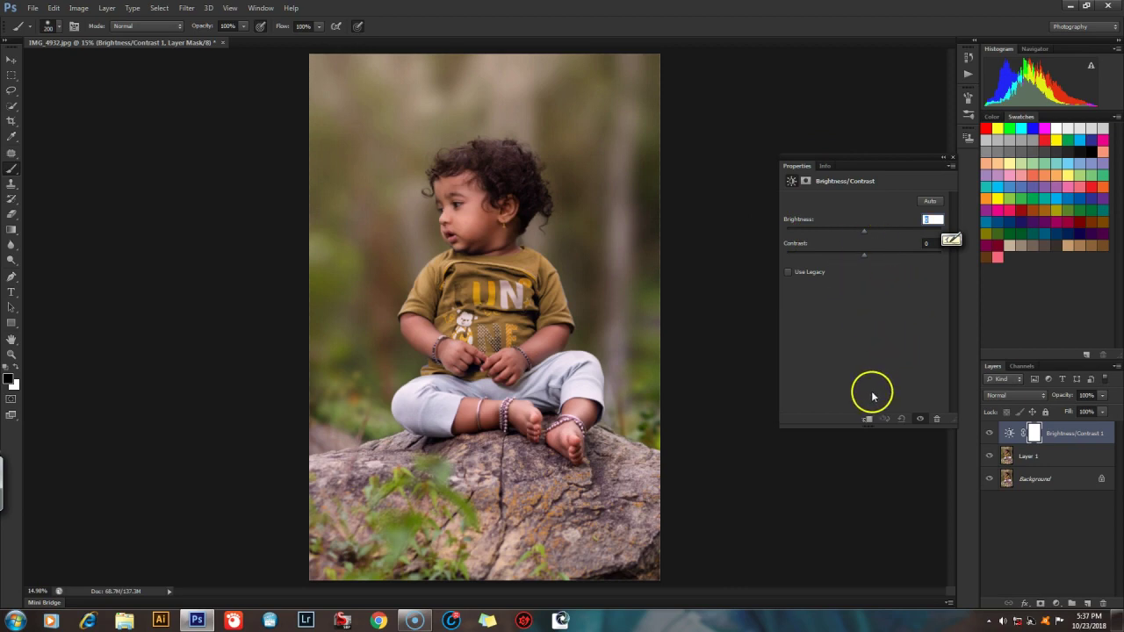
click(823, 167)
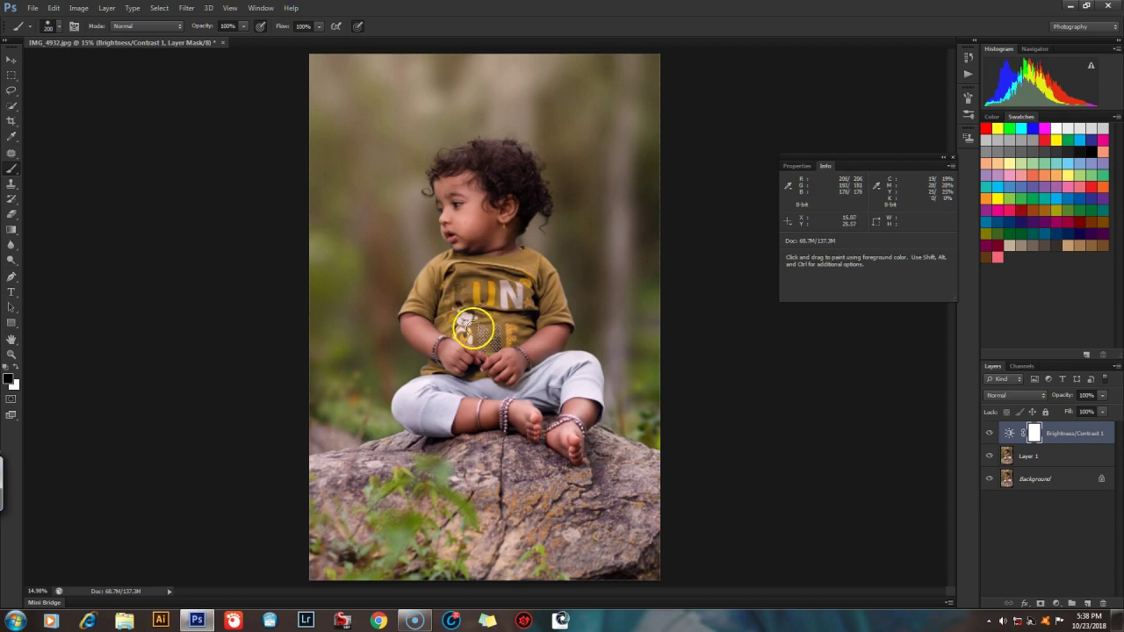
Step: Paint on the mask over the shirt graphic and return to the Brightness/Contrast settings
mouse_move(487, 330)
mouse_down()
mouse_move(501, 346)
mouse_move(502, 293)
mouse_move(496, 347)
mouse_move(494, 301)
mouse_move(525, 325)
mouse_move(522, 342)
mouse_move(494, 351)
mouse_move(514, 328)
mouse_move(483, 347)
mouse_move(483, 297)
mouse_move(679, 228)
mouse_move(459, 313)
mouse_move(475, 297)
mouse_move(545, 337)
mouse_move(562, 316)
mouse_up()
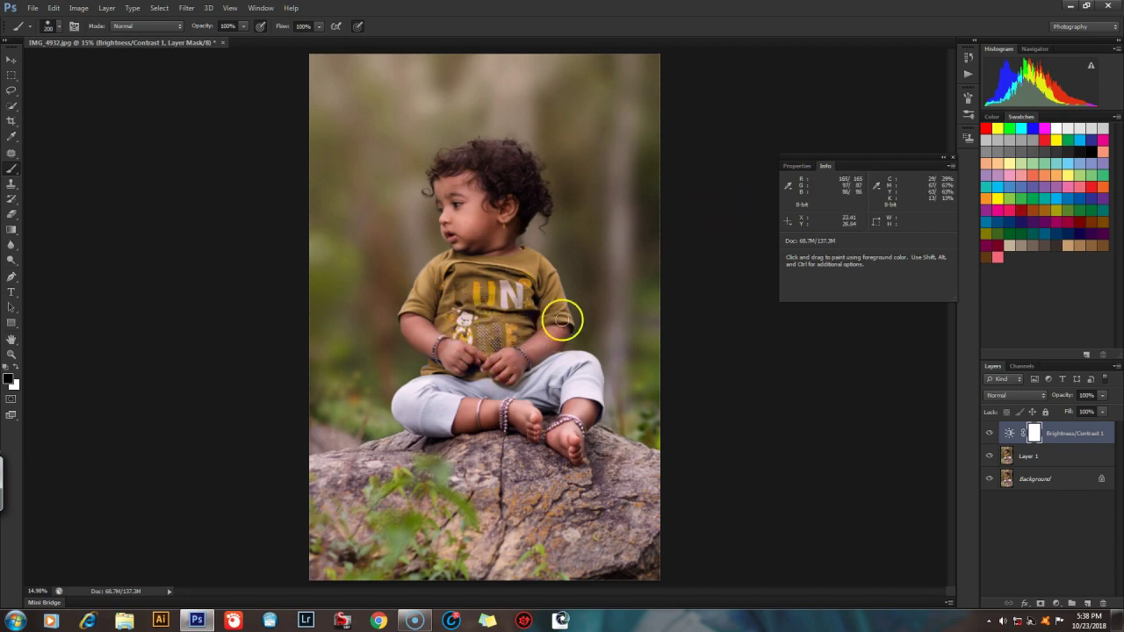
click(796, 166)
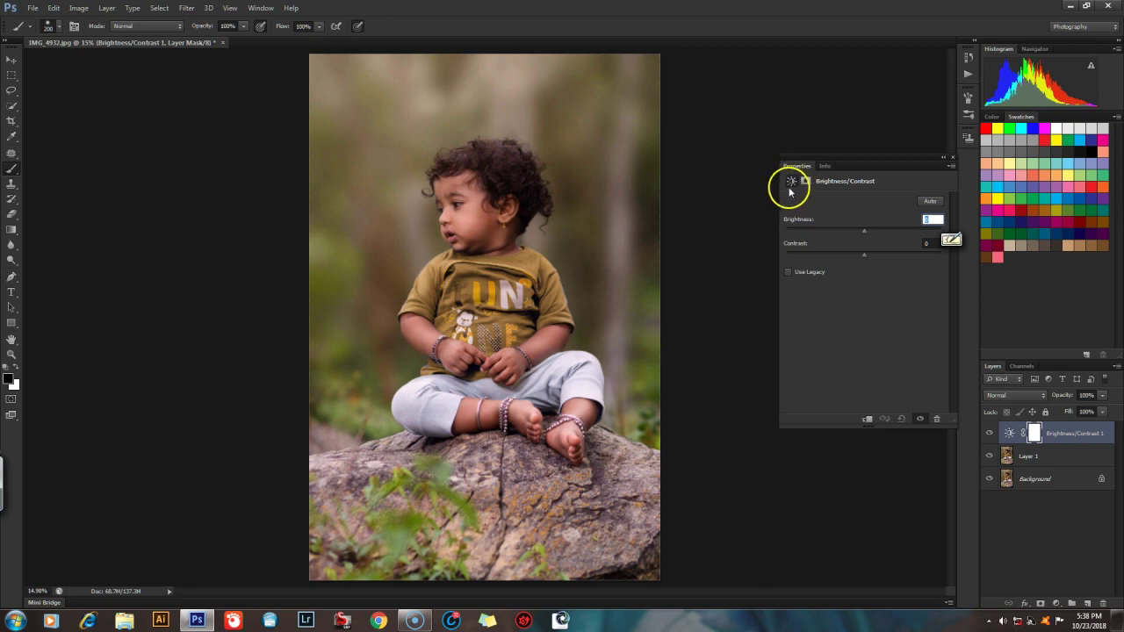
Step: Set the adjustment to Brightness 34 and Contrast 13
drag(861, 233, 876, 259)
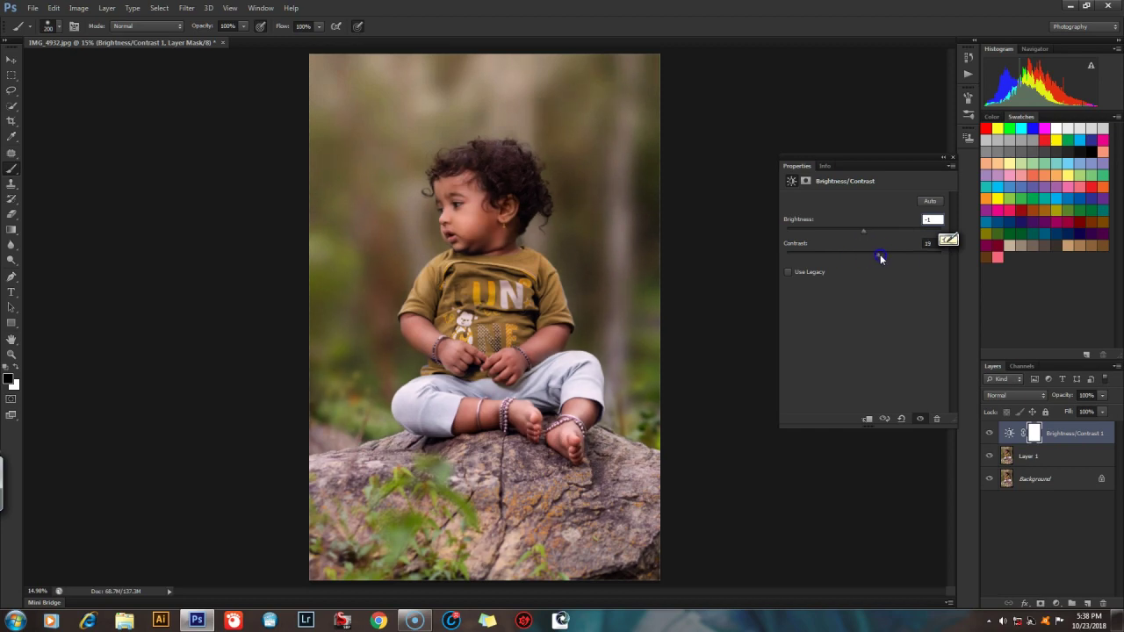
drag(802, 260, 864, 255)
click(801, 243)
click(793, 221)
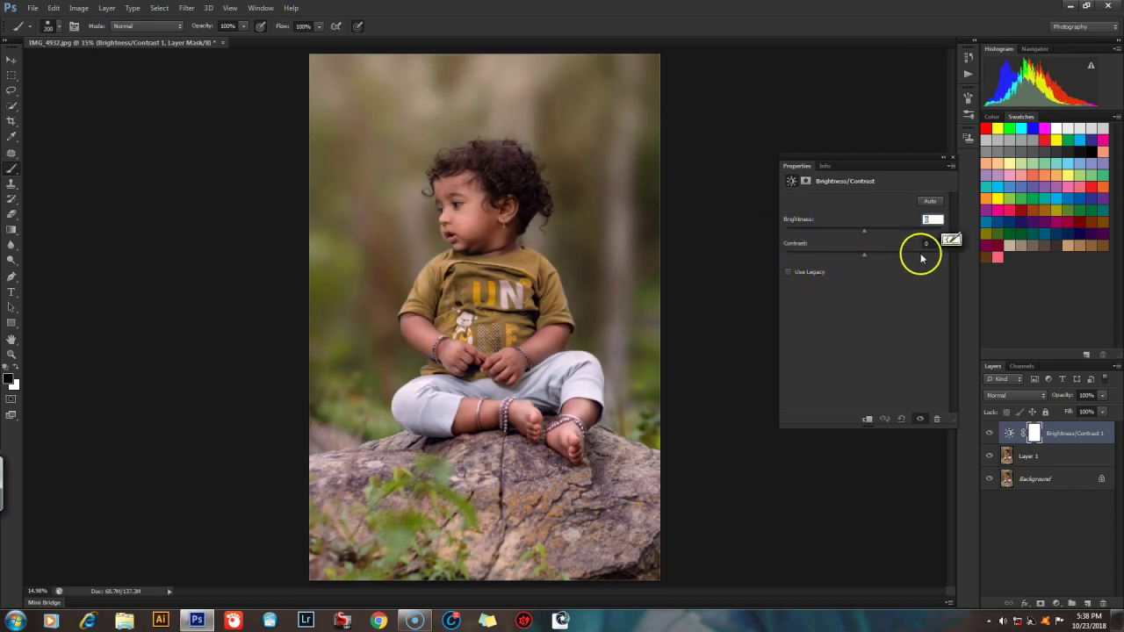
drag(863, 232, 881, 233)
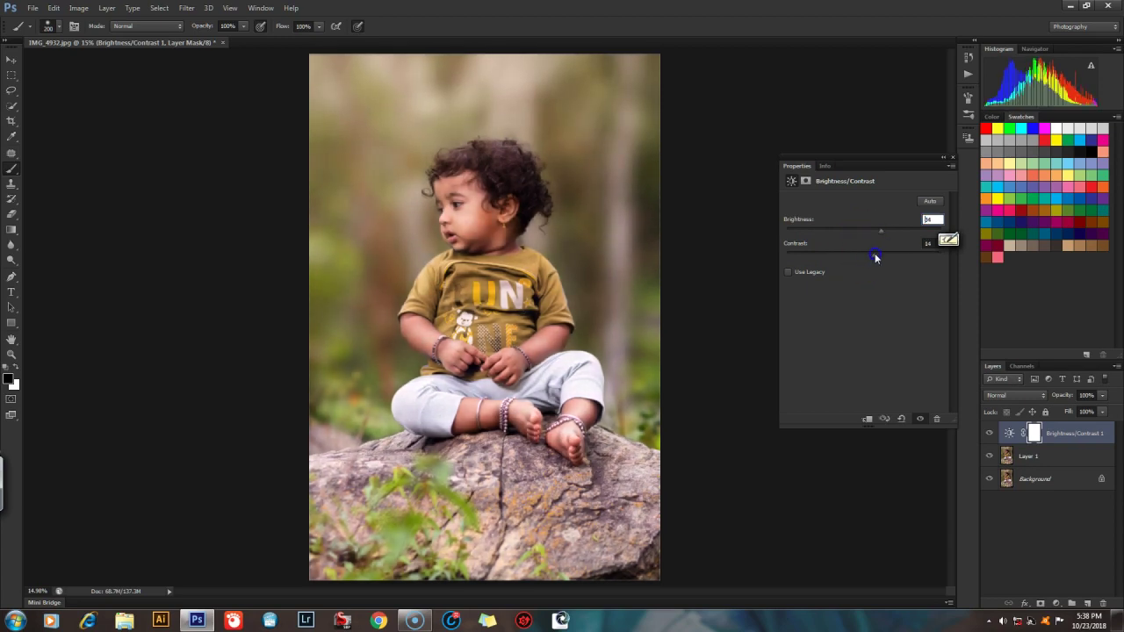
Step: Close the Properties panel and select the adjustment layer's mask thumbnail
click(1032, 432)
click(946, 156)
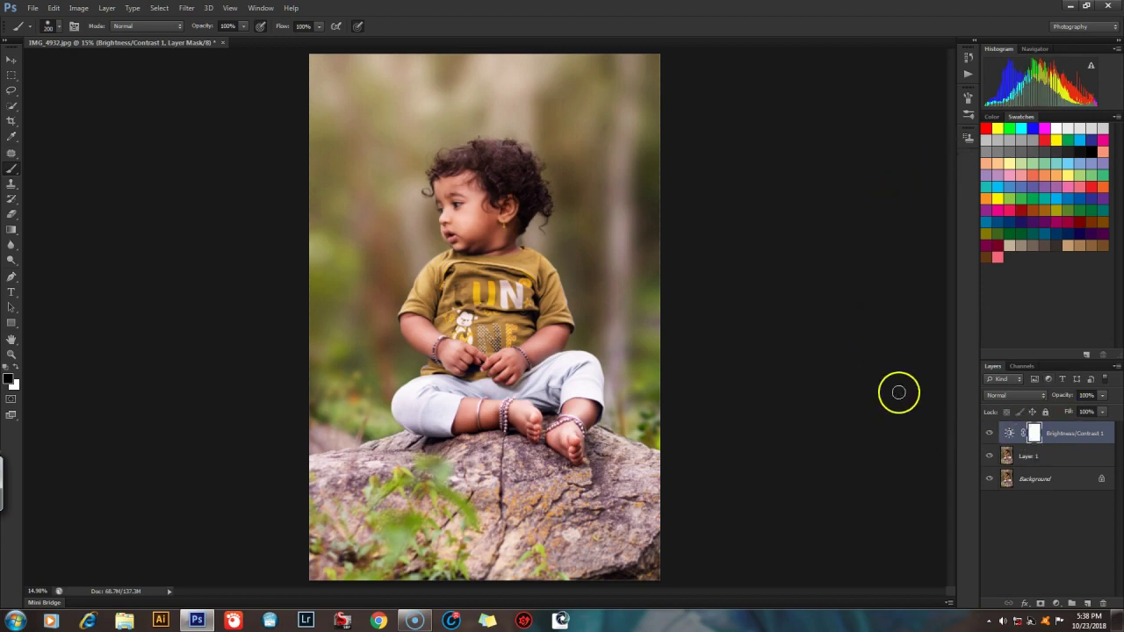
click(1010, 434)
click(1034, 434)
Step: Invert the mask to solid black with Ctrl+I, then recheck the Brightness 34 / Contrast 13 settings
key(ctrl+i)
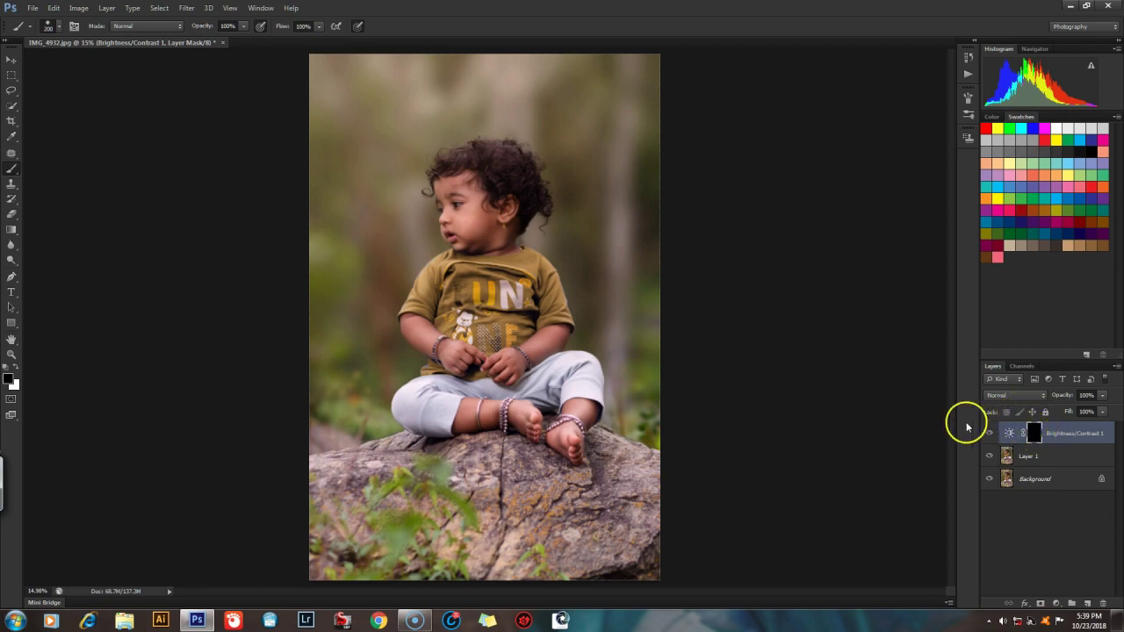
click(1035, 434)
double_click(1009, 433)
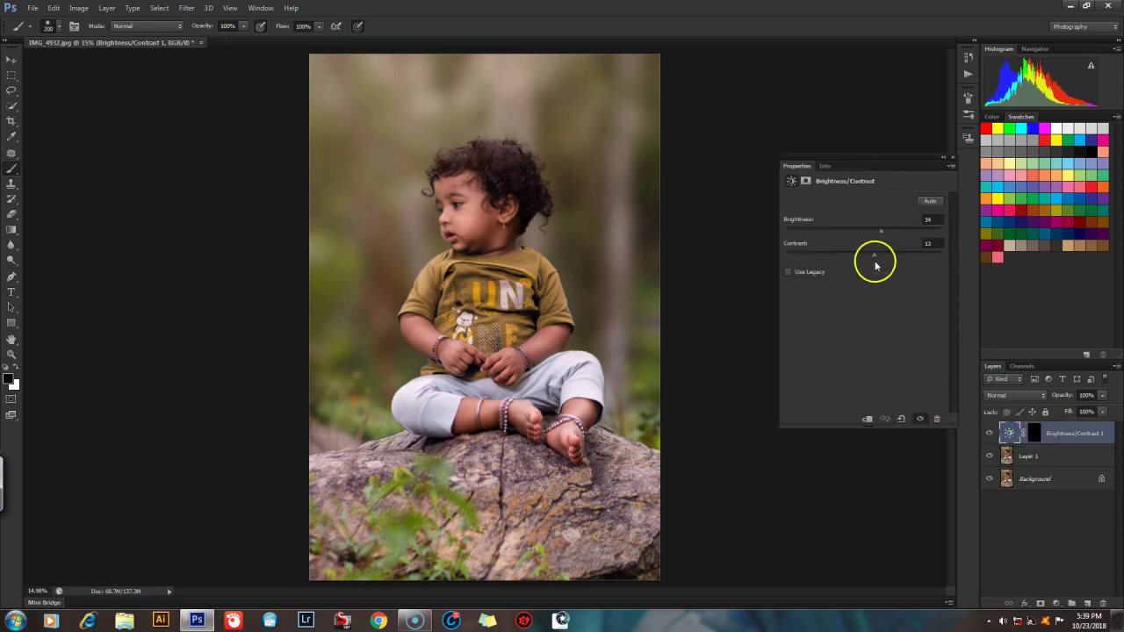
click(951, 164)
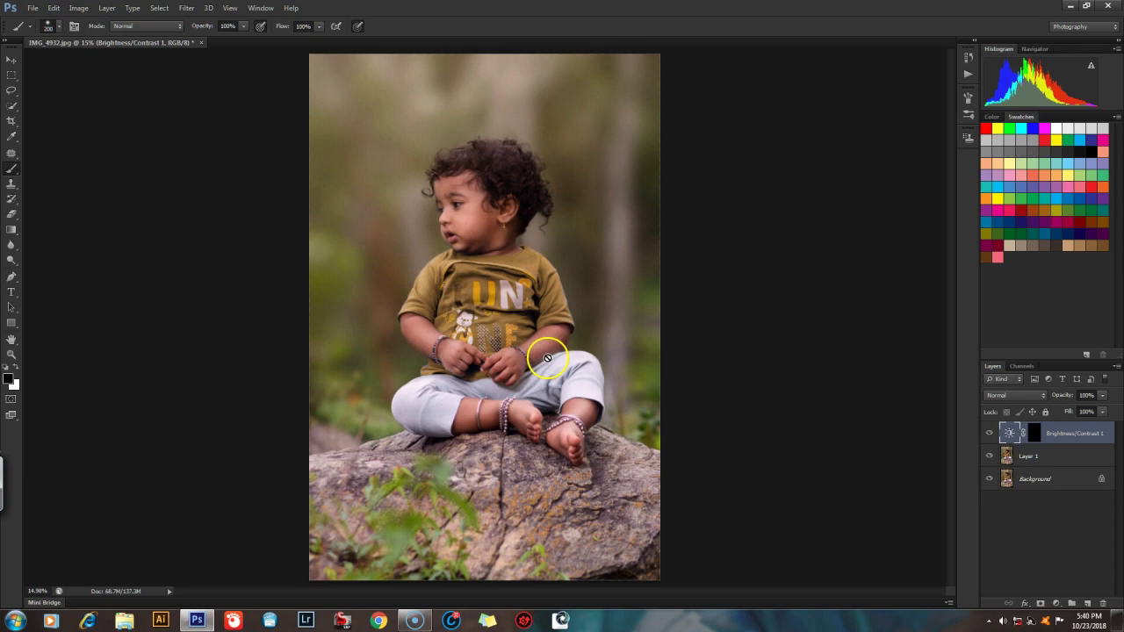
Step: Paint white on the mask over the child's face, hands, arm, ankles and feet
click(1032, 433)
click(1033, 433)
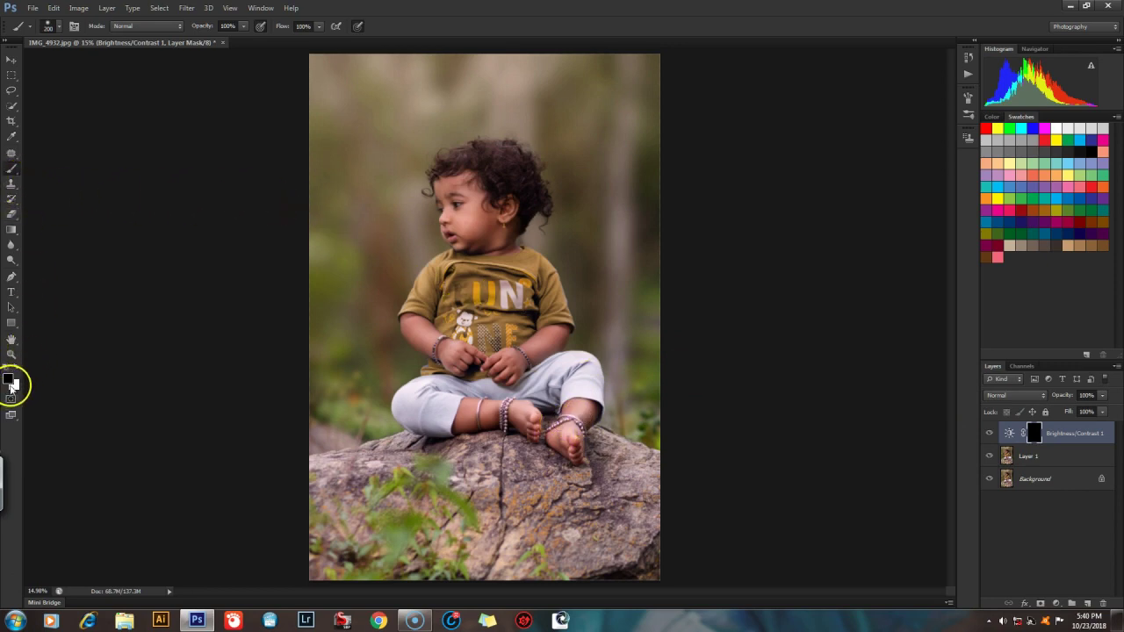
key(x)
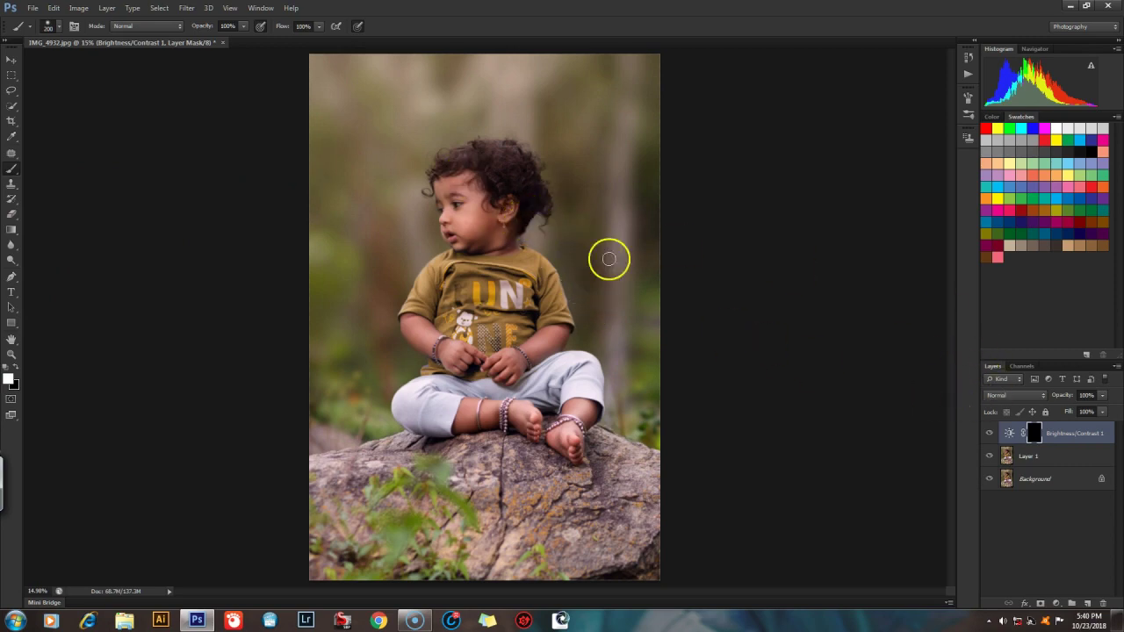
drag(438, 181, 456, 198)
key(ctrl+z)
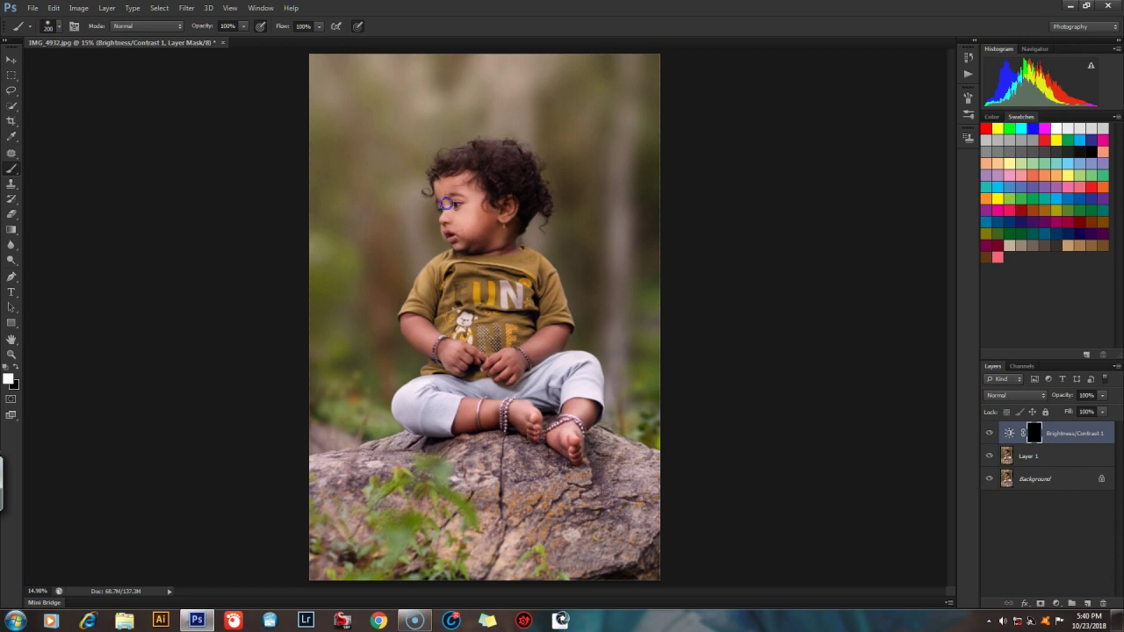
mouse_move(437, 221)
mouse_down()
mouse_move(463, 206)
mouse_move(463, 240)
mouse_move(498, 212)
mouse_move(511, 243)
mouse_move(528, 204)
mouse_move(504, 168)
mouse_up()
mouse_move(439, 334)
mouse_down()
mouse_move(432, 343)
mouse_move(551, 337)
mouse_move(514, 360)
mouse_move(549, 347)
mouse_move(447, 339)
mouse_move(416, 321)
mouse_up()
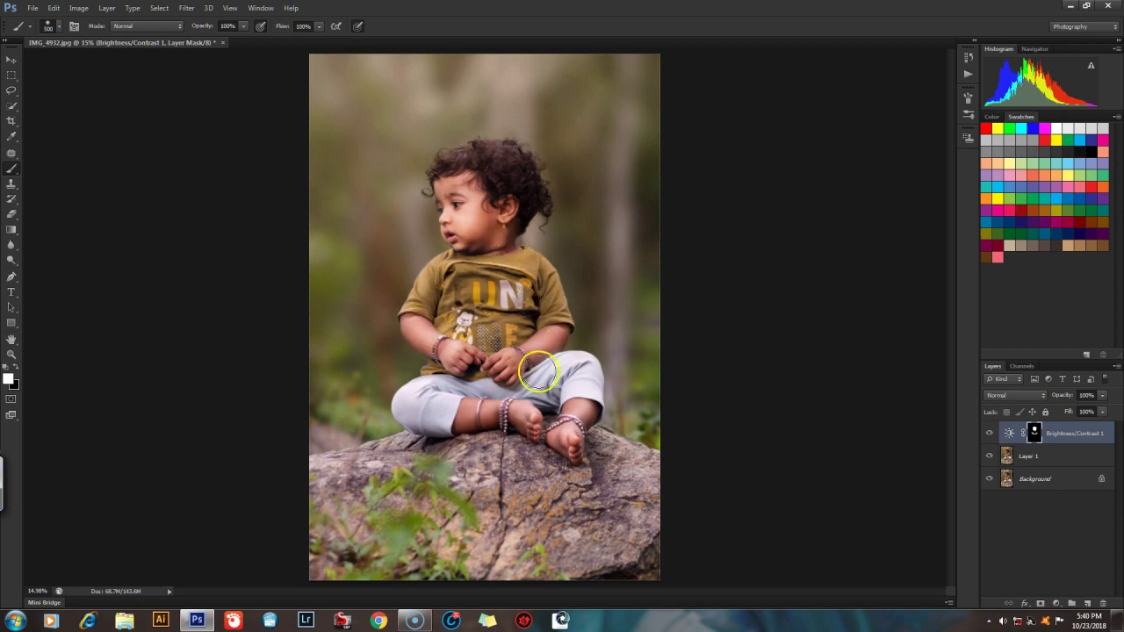
mouse_move(465, 415)
mouse_down()
mouse_move(515, 407)
mouse_move(533, 410)
mouse_move(523, 423)
mouse_move(582, 425)
mouse_move(569, 412)
mouse_move(568, 448)
mouse_up()
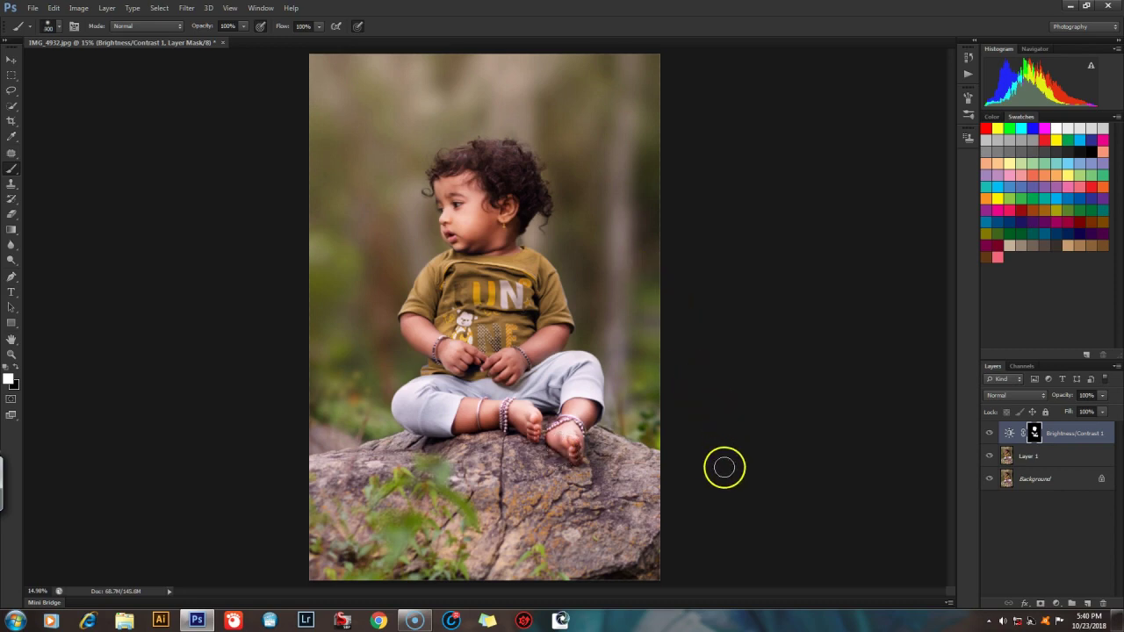
Step: Toggle the adjustment layer's visibility repeatedly to compare before and after
click(989, 433)
click(989, 433)
click(989, 433)
click(989, 433)
click(989, 433)
click(988, 433)
click(989, 433)
click(988, 434)
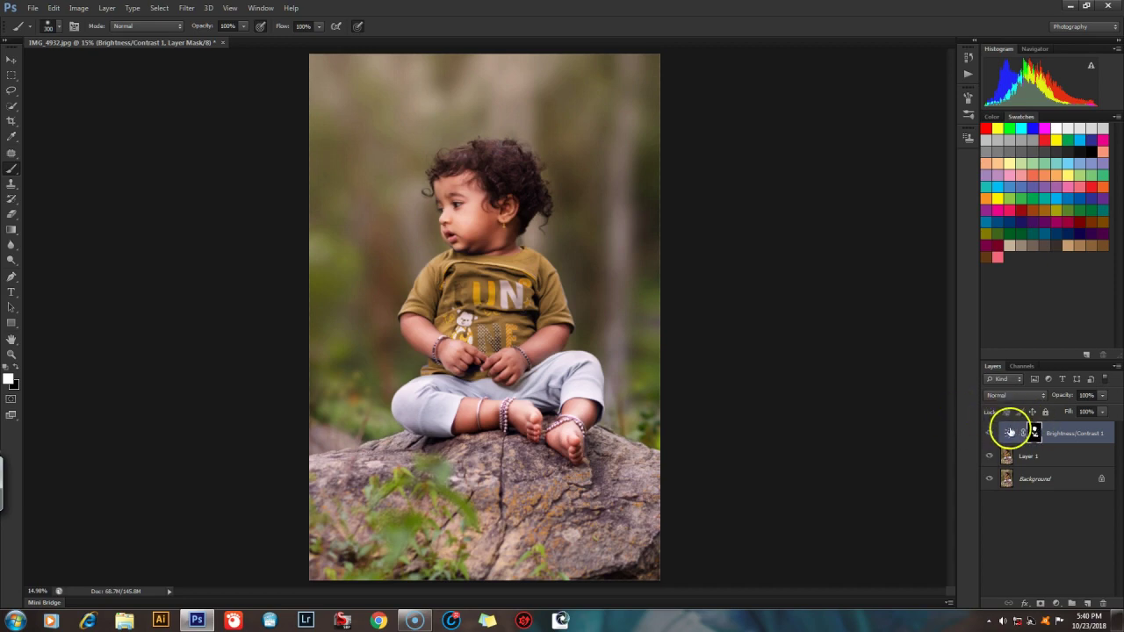
Step: Delete the painted layer mask and add a fresh white mask to the adjustment layer
right_click(1037, 433)
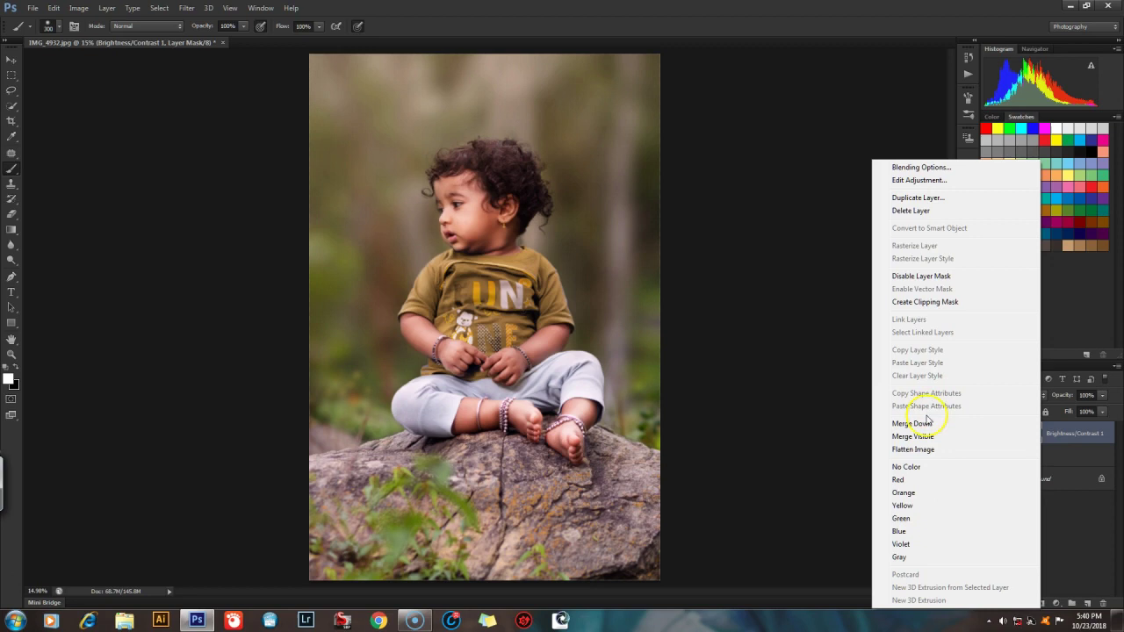
click(1070, 437)
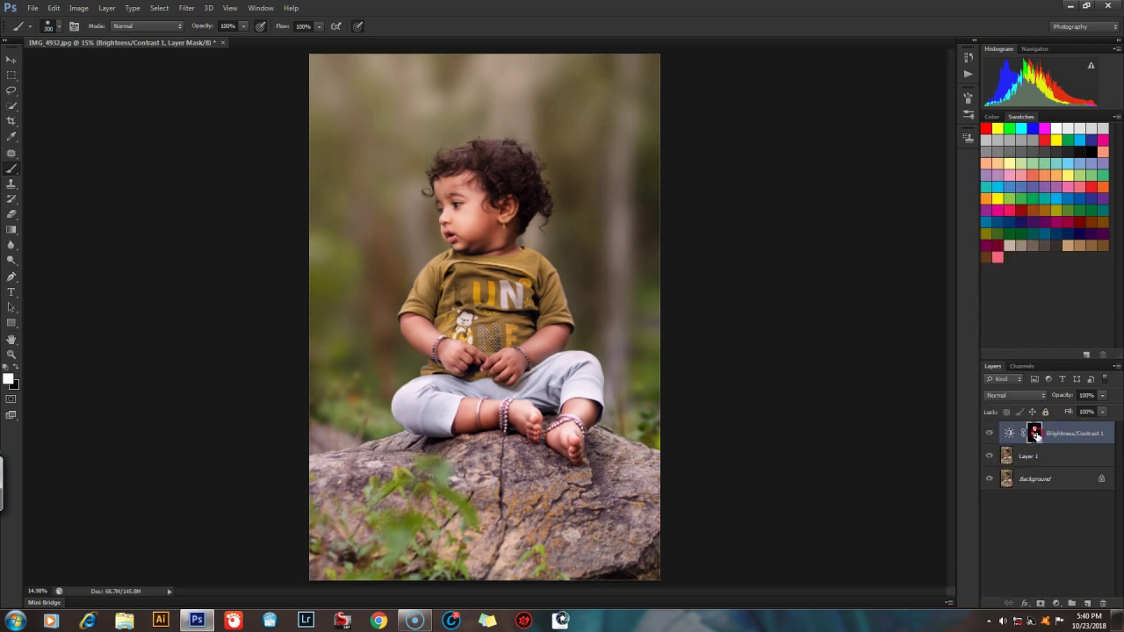
right_click(1036, 436)
click(1015, 460)
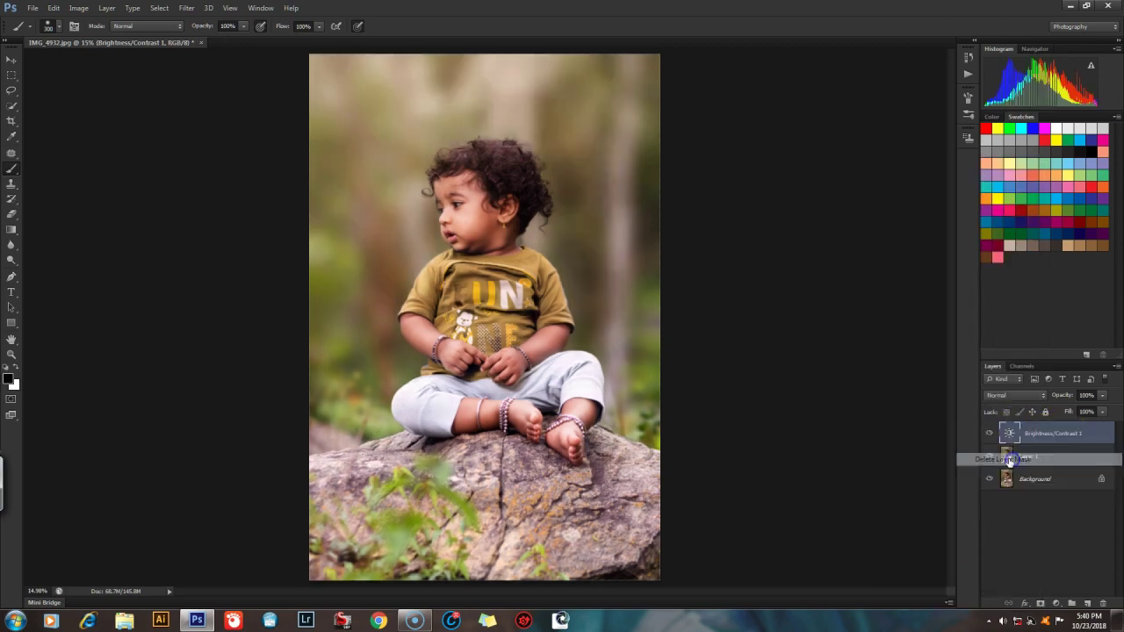
click(1040, 604)
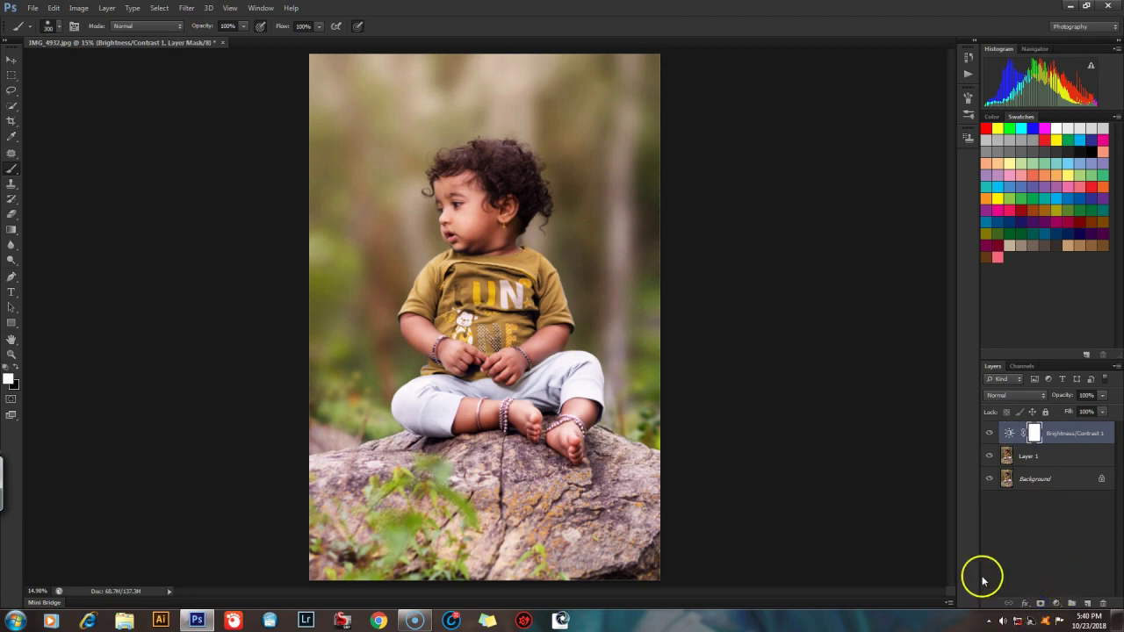
click(993, 433)
click(993, 433)
Step: Reset the adjustment's Brightness and Contrast values to 0
click(1007, 433)
double_click(1008, 433)
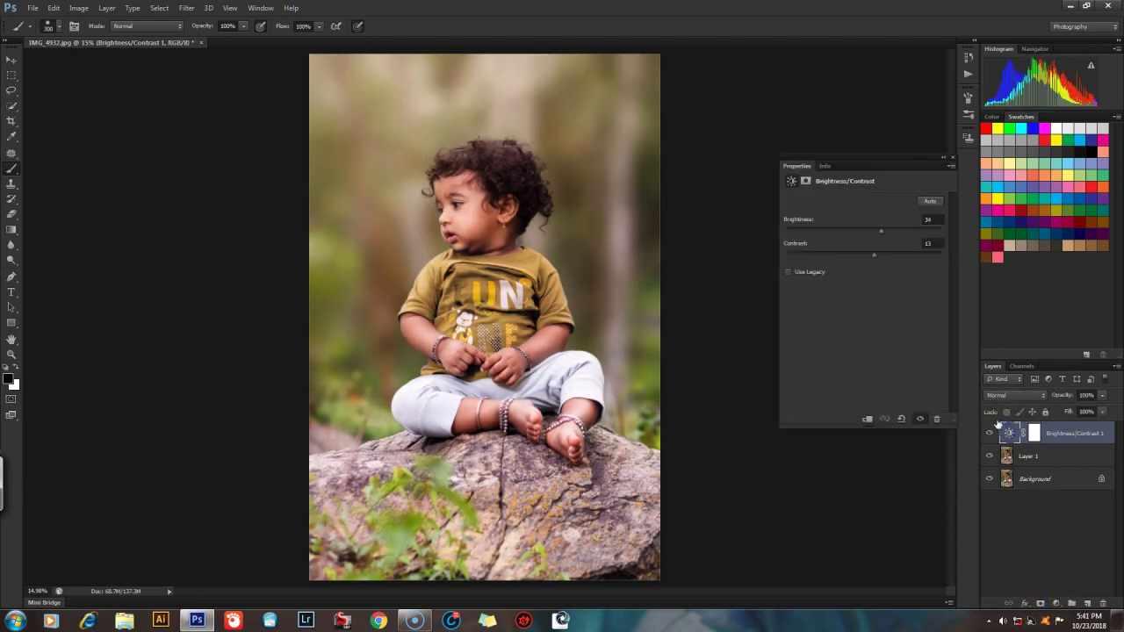
click(801, 222)
text(0)
click(793, 244)
text(0)
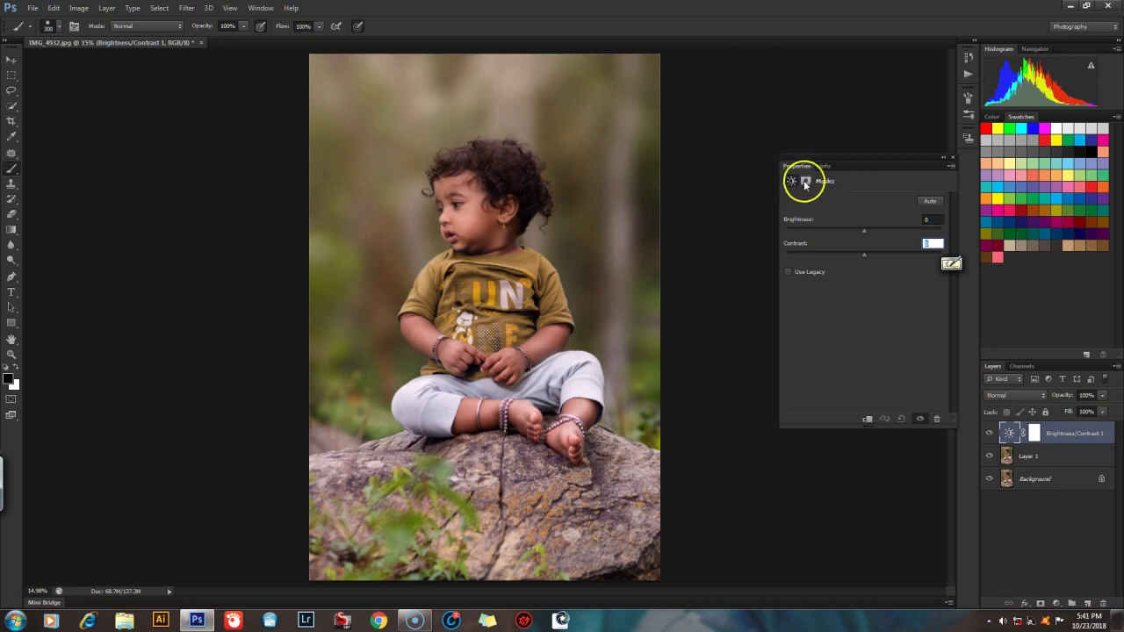
Step: Confirm Contrast 0 and show the new white mask's properties at Density 100%, Feather 0.0 px
key(Tab)
click(805, 181)
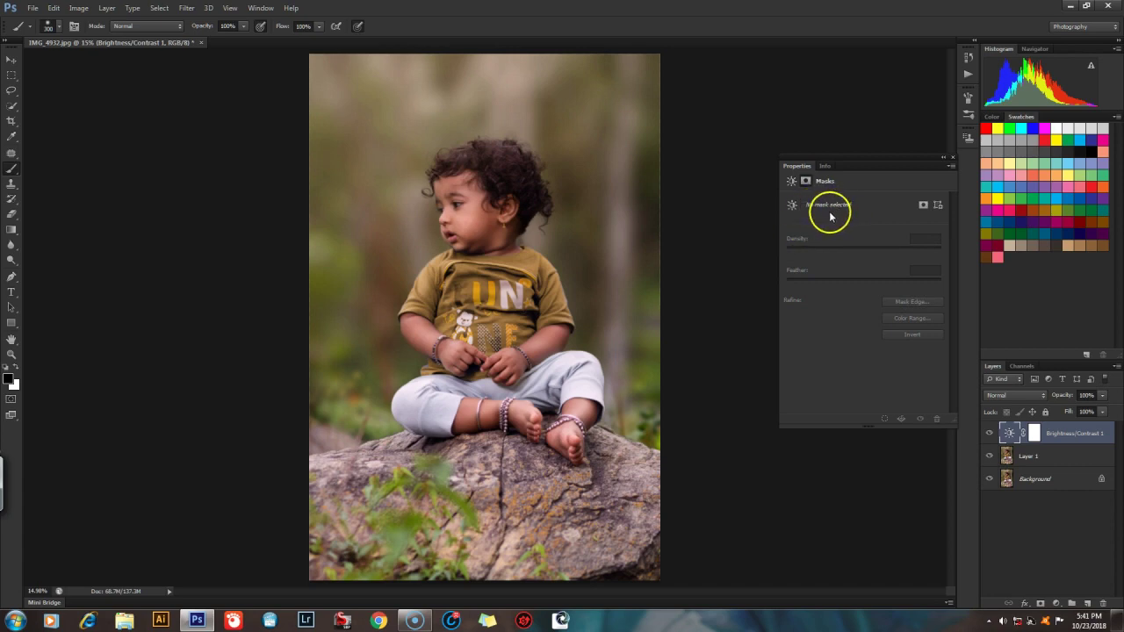
drag(802, 248, 816, 250)
click(907, 322)
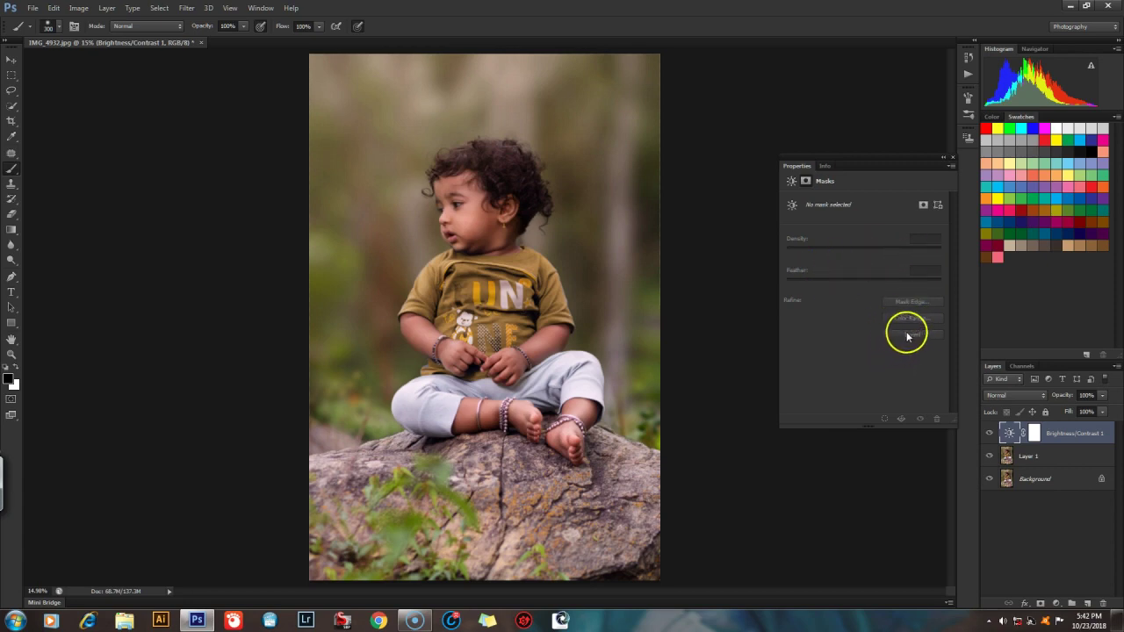
click(824, 281)
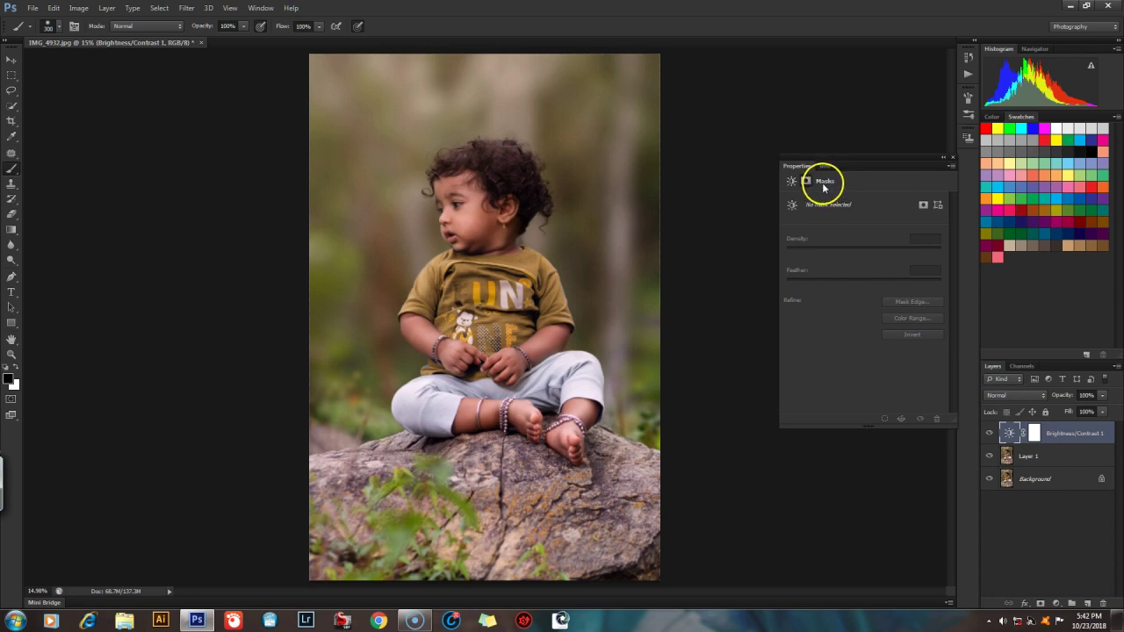
click(1034, 432)
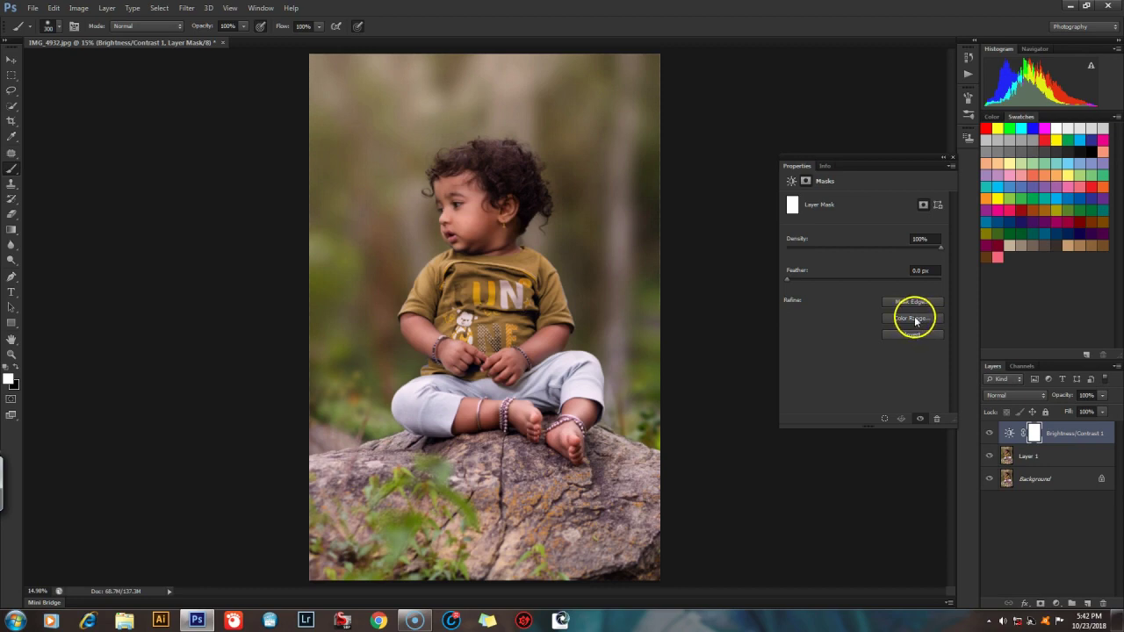
Step: Open Color Range for the layer mask and sample the pale pants on the left leg
click(1035, 433)
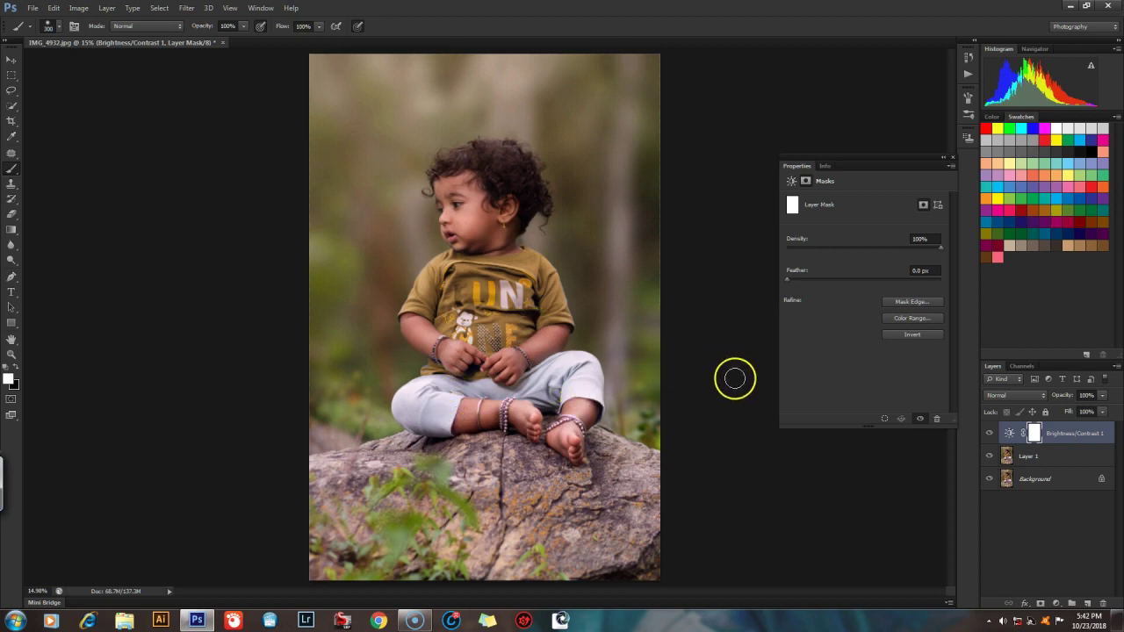
click(912, 321)
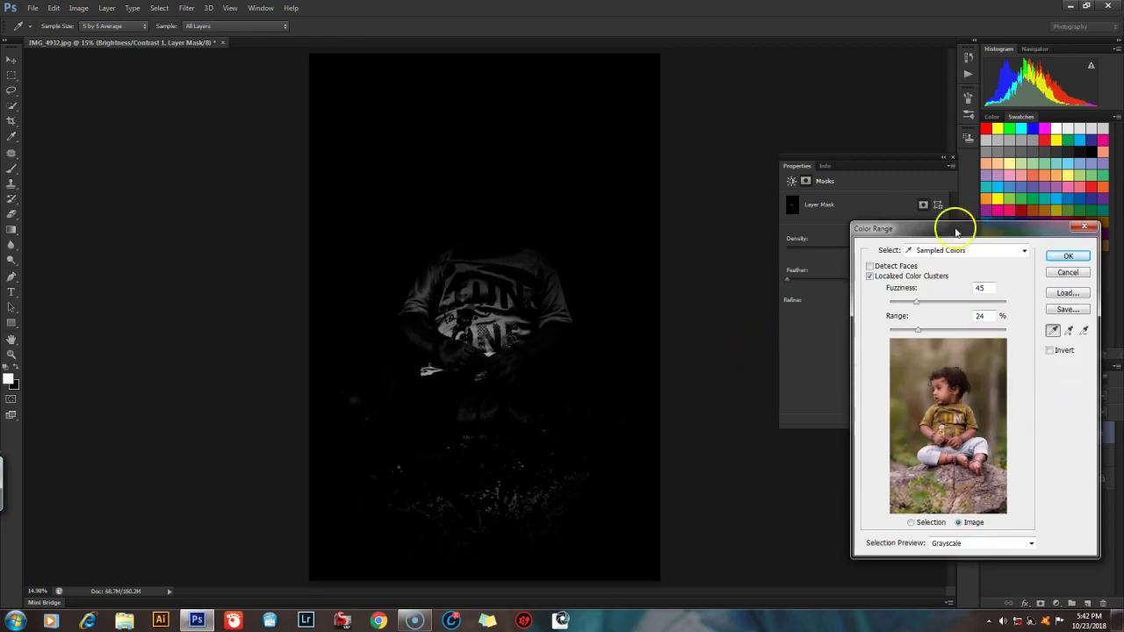
drag(947, 230, 817, 127)
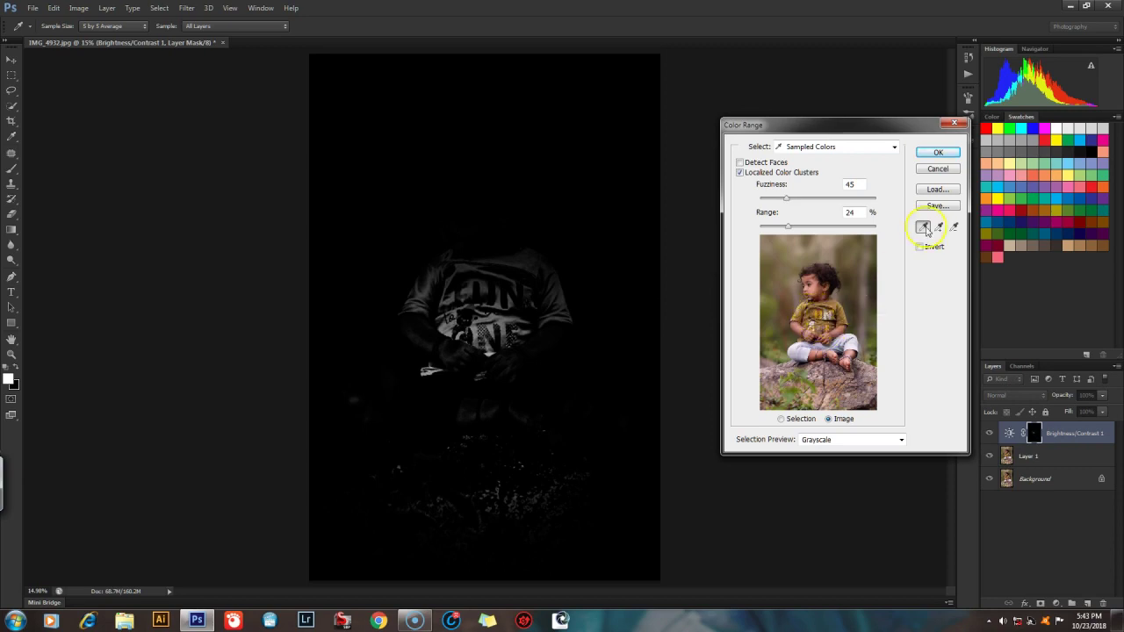
click(799, 349)
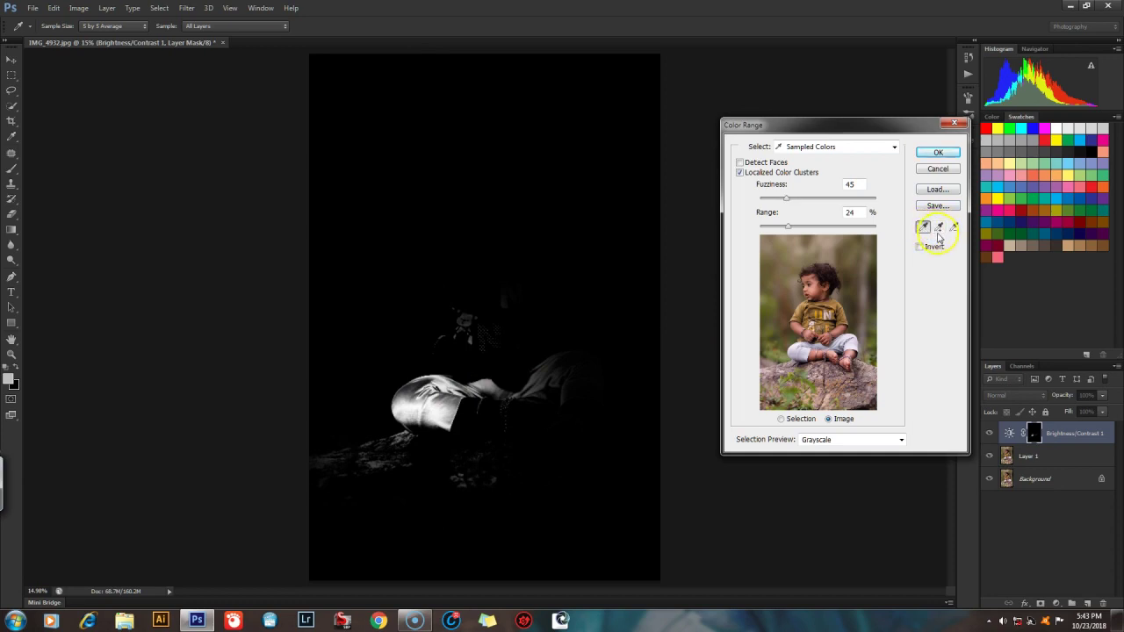
Step: Add both pant legs to the Color Range sample and lower Fuzziness to 28
click(939, 227)
click(428, 402)
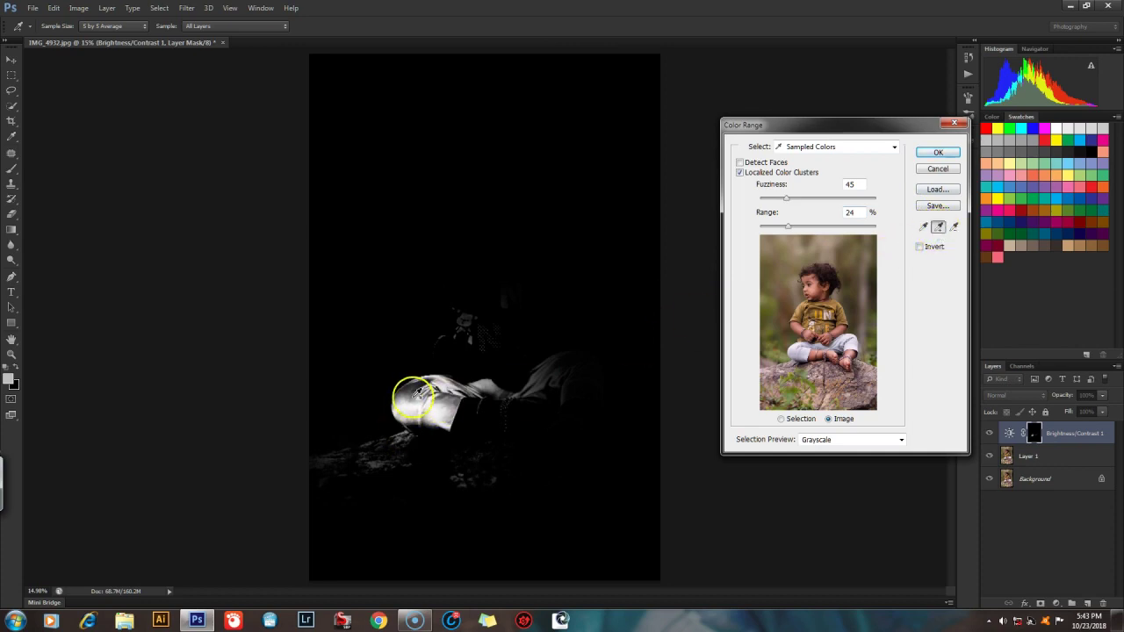
drag(602, 371, 582, 378)
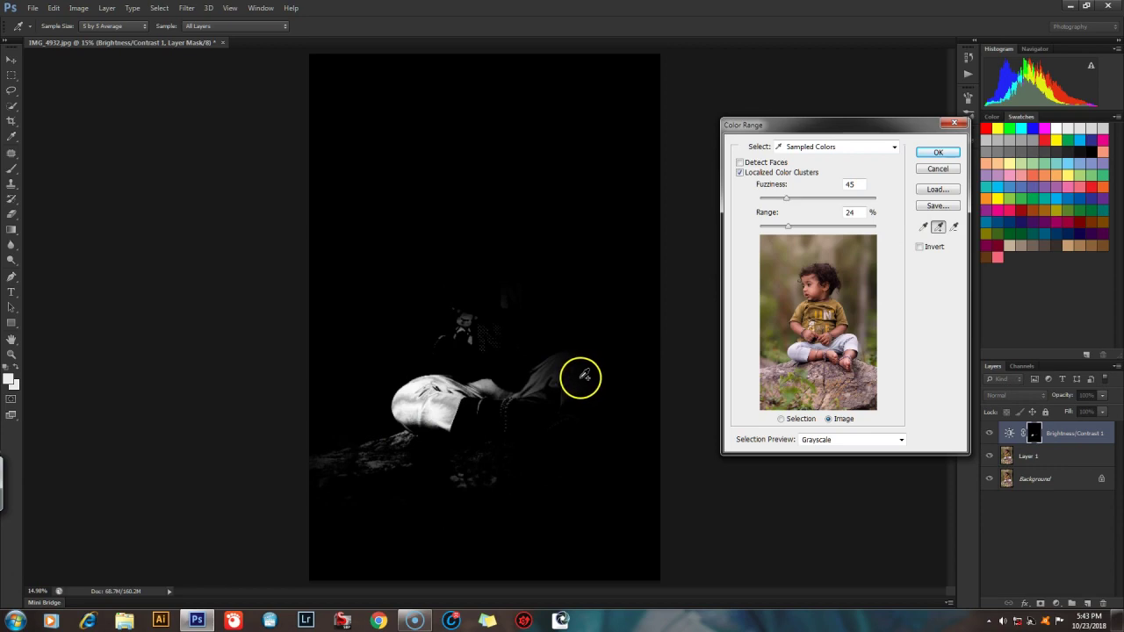
click(534, 389)
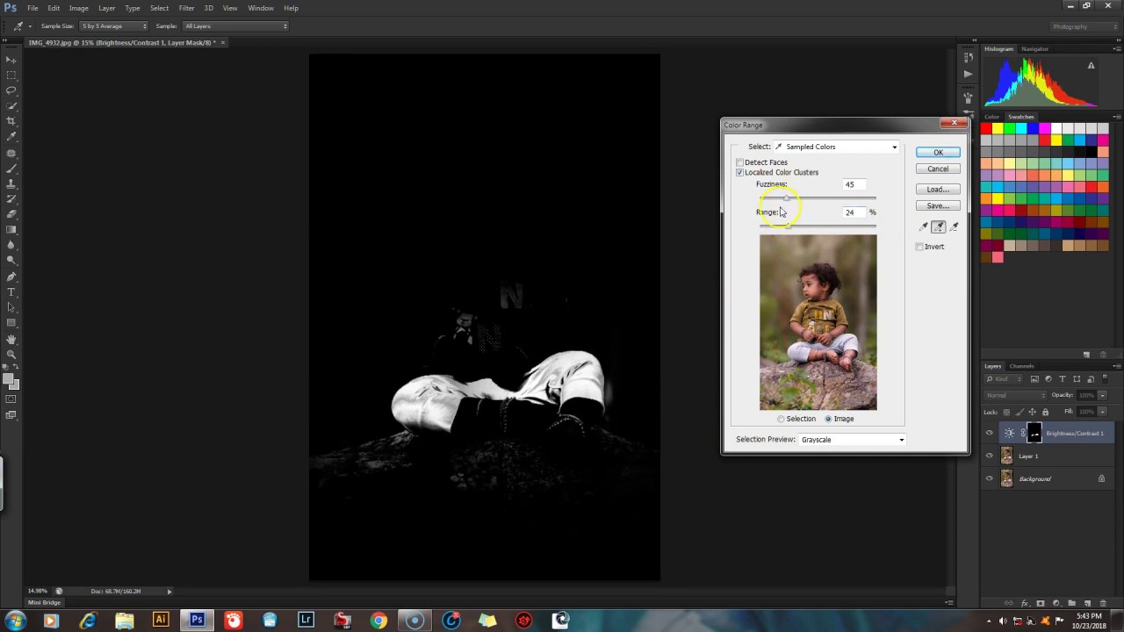
drag(786, 198, 804, 229)
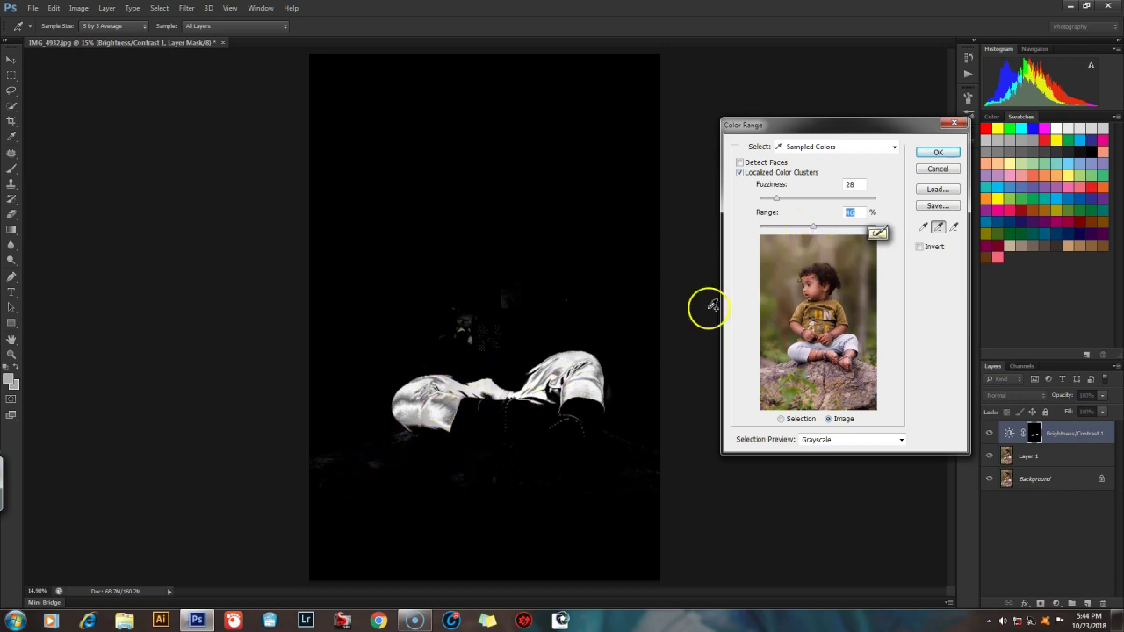
Step: Subtract the shirt from the sample, re-add missed pants areas, and apply Color Range at Range 46%
click(954, 228)
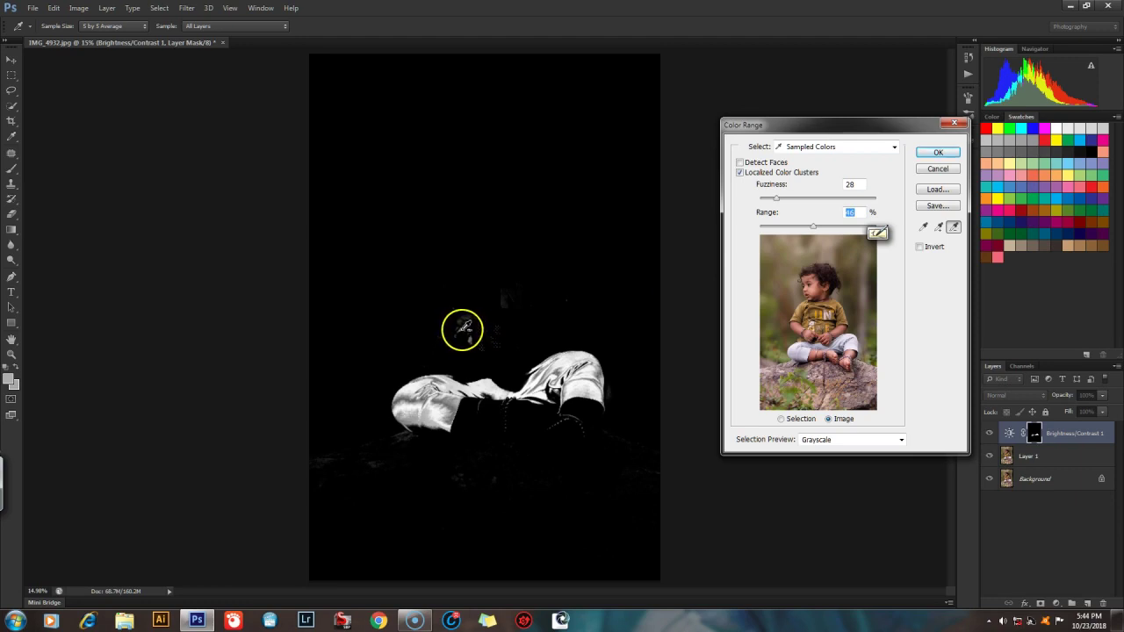
click(462, 330)
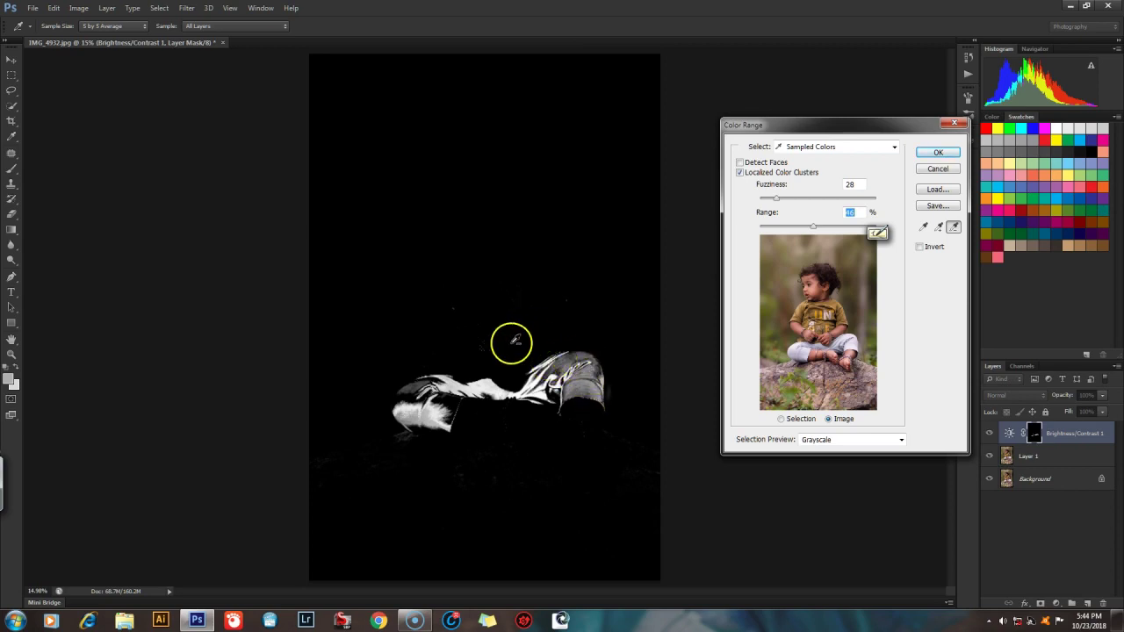
click(939, 227)
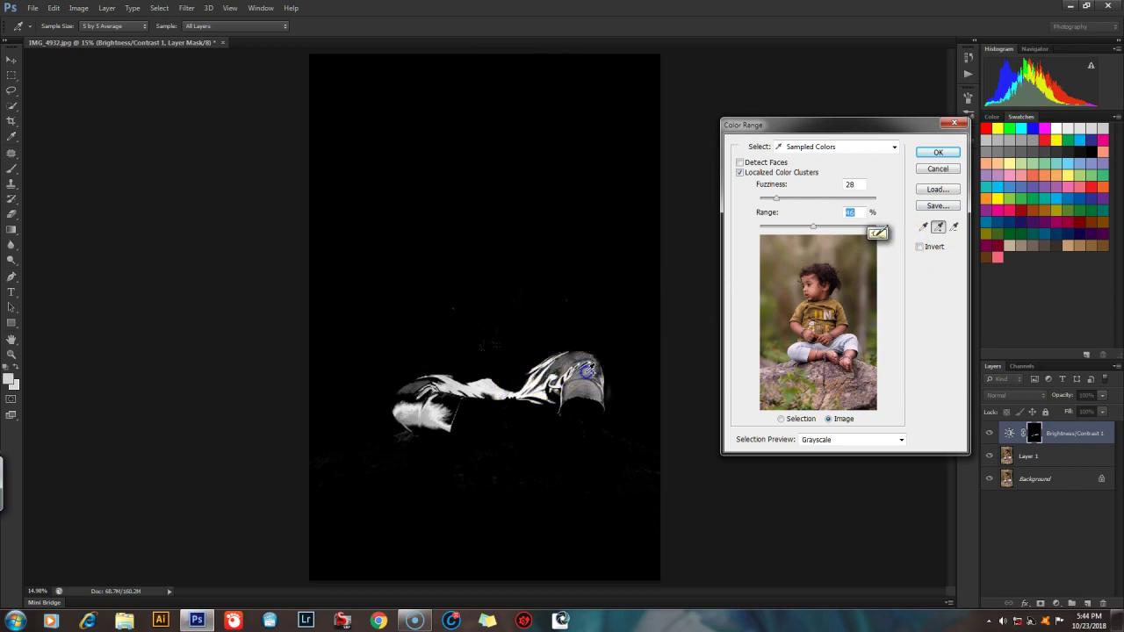
click(579, 371)
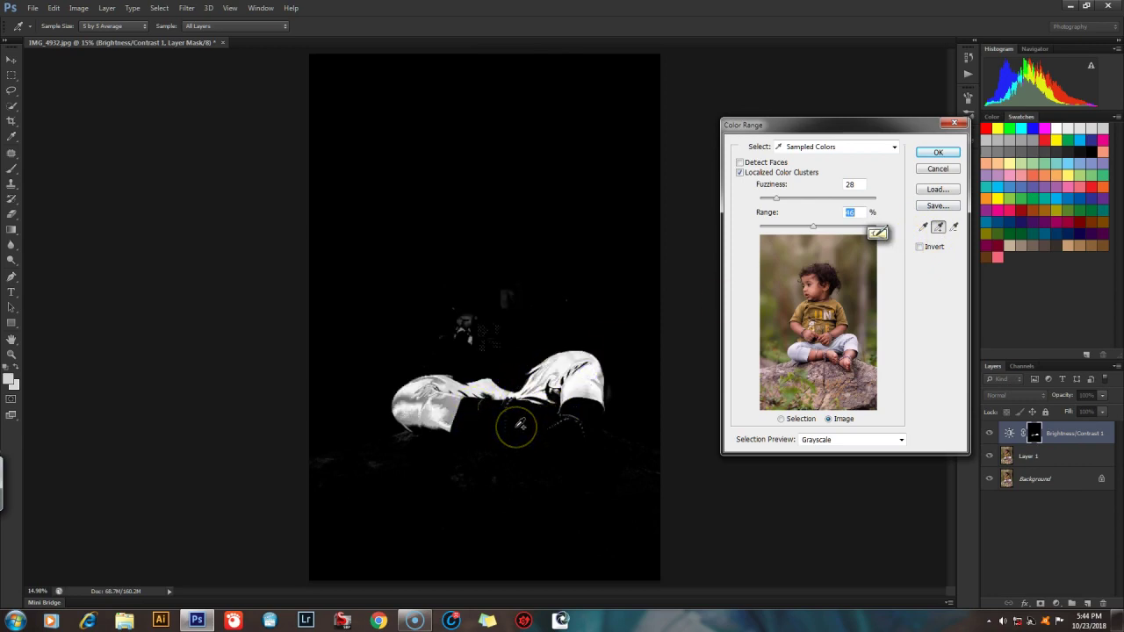
click(448, 397)
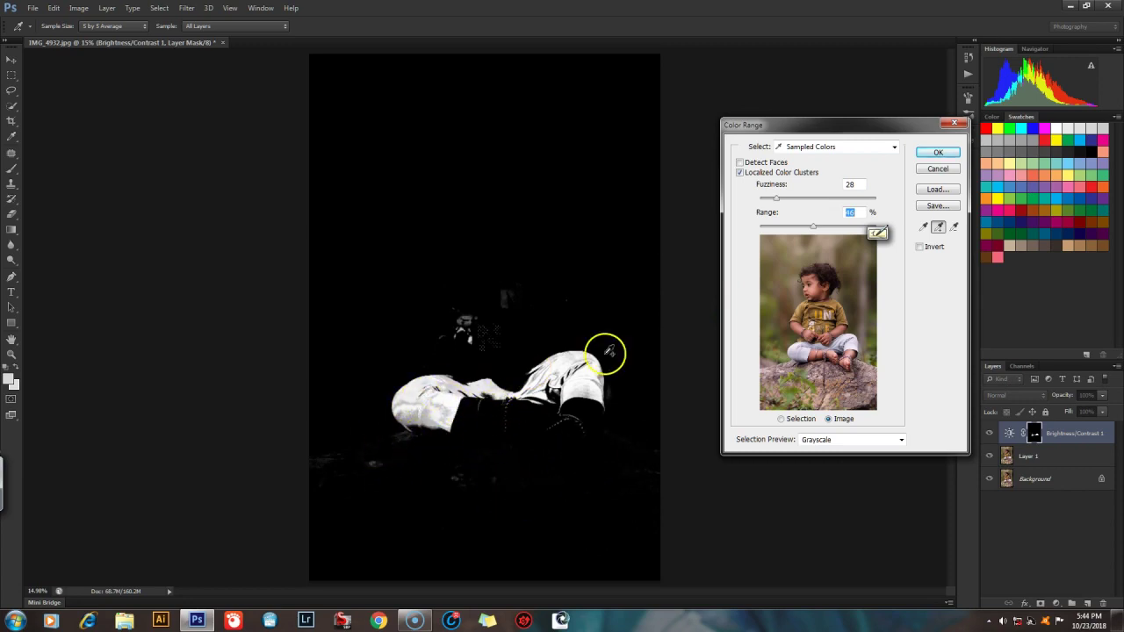
click(938, 156)
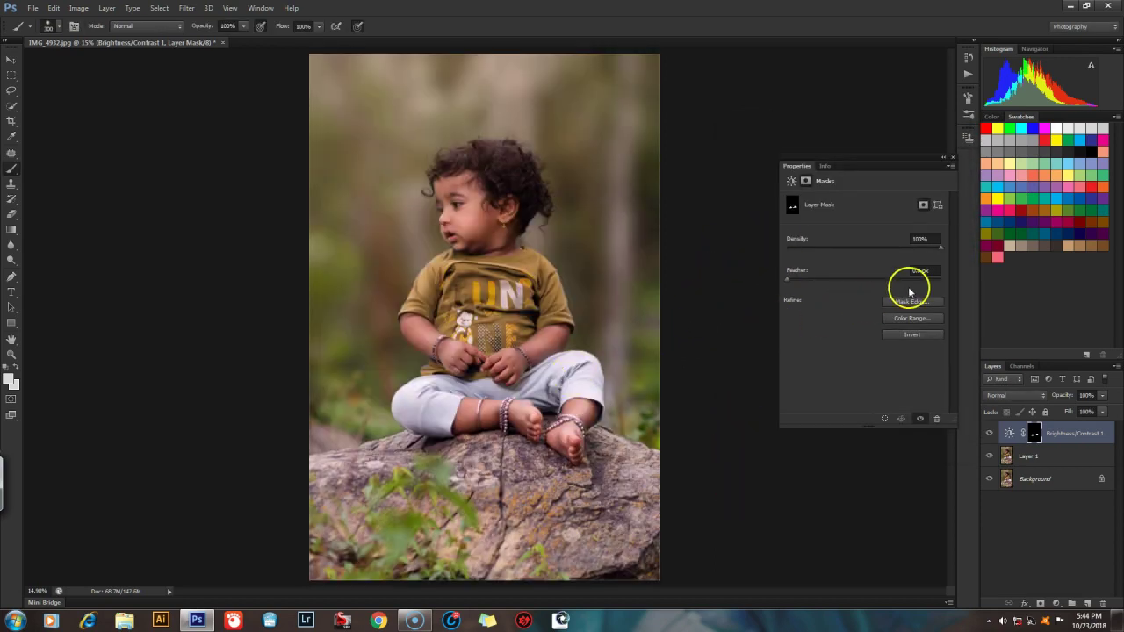
Step: View the mask alone and paint white over the left pant leg, between the legs and near the arm
click(953, 160)
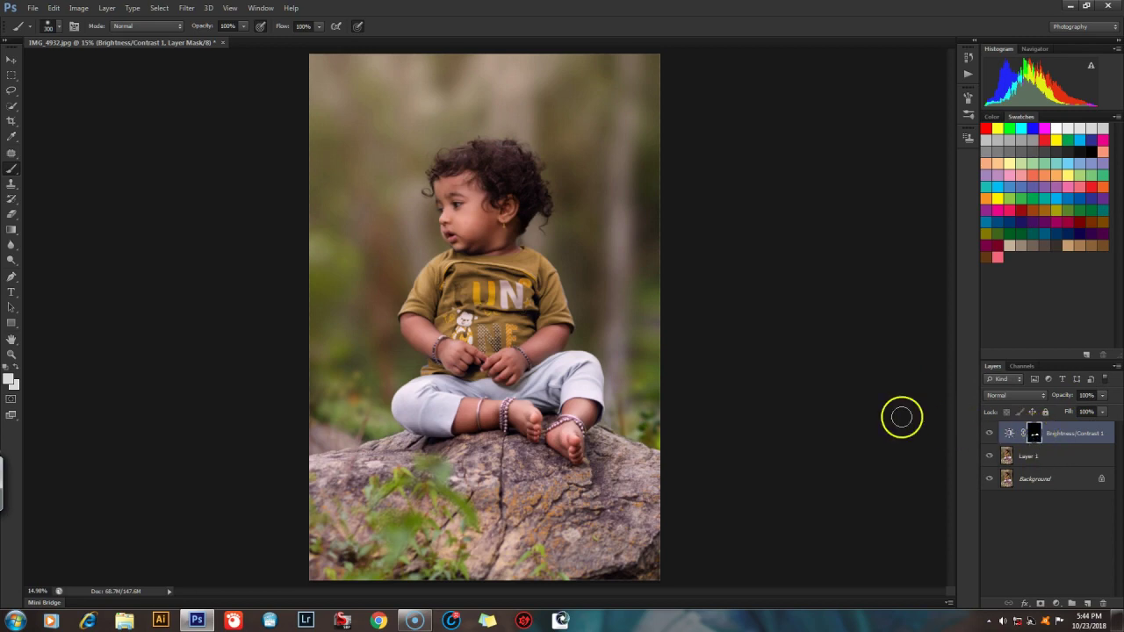
alt+click(1034, 433)
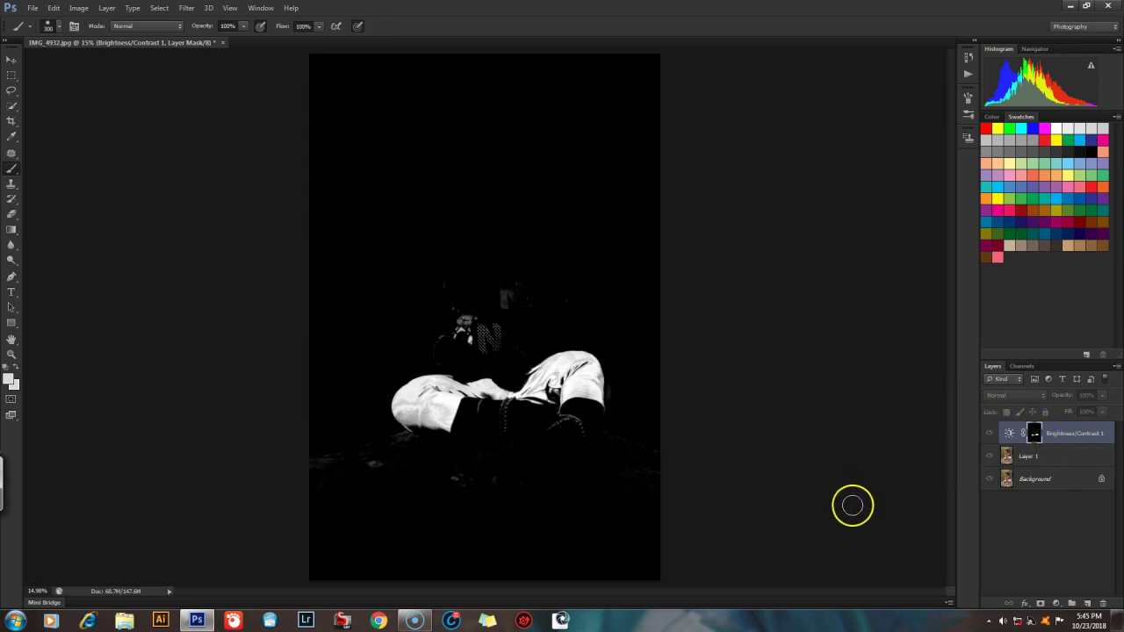
drag(444, 436, 431, 436)
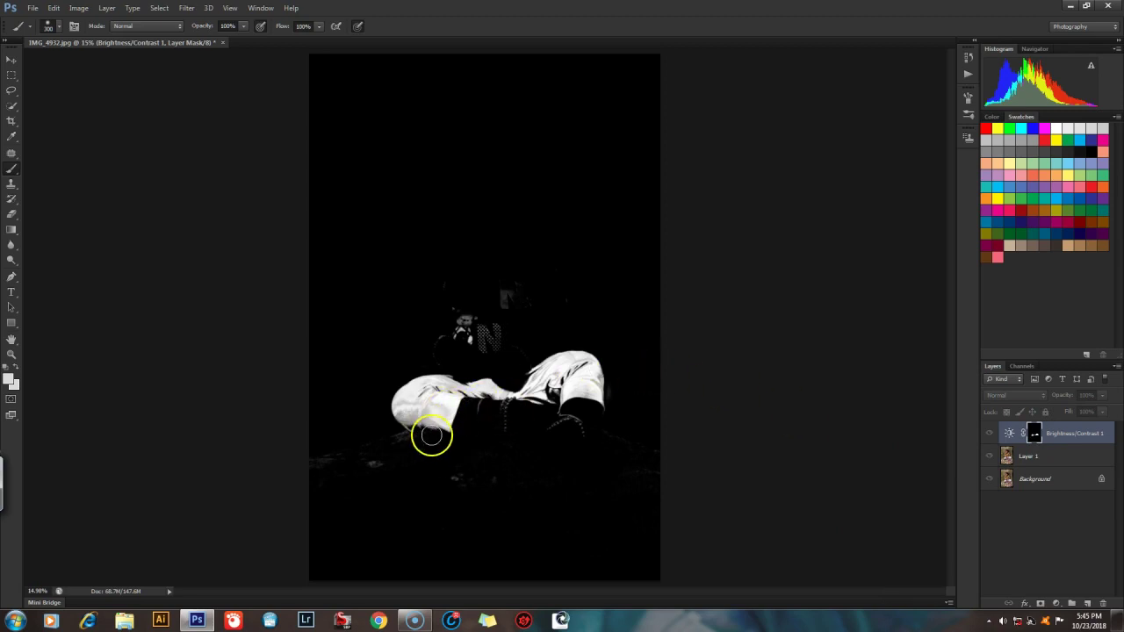
mouse_move(455, 400)
mouse_down()
mouse_move(581, 374)
mouse_move(578, 413)
mouse_move(526, 405)
mouse_move(452, 421)
mouse_up()
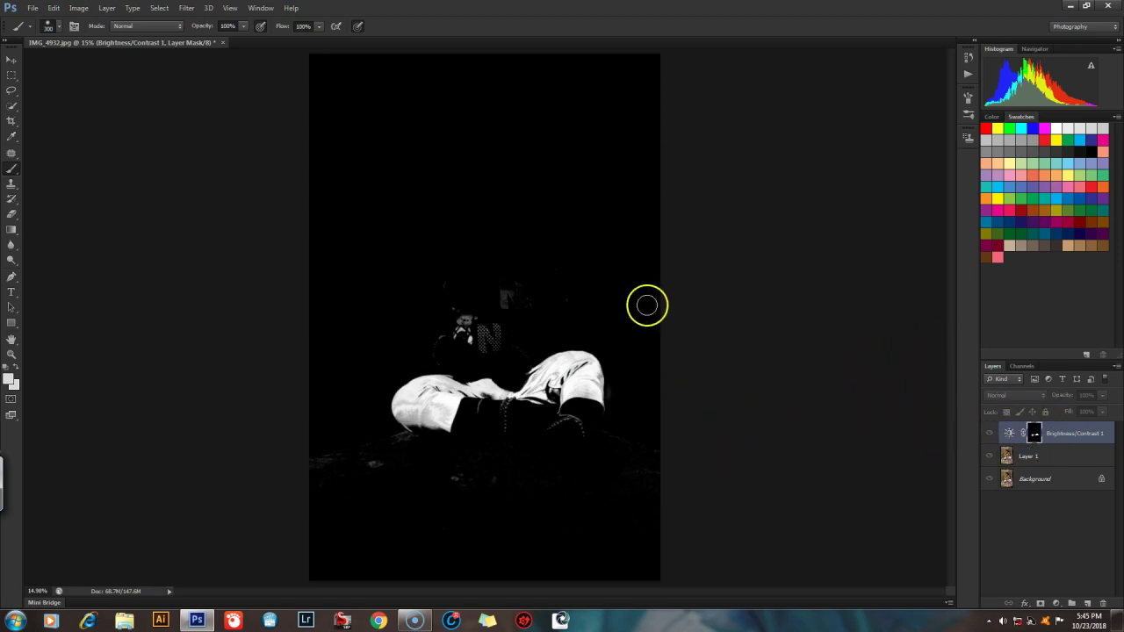
mouse_move(482, 322)
mouse_down()
mouse_move(529, 331)
mouse_move(575, 355)
mouse_move(595, 343)
mouse_move(589, 384)
mouse_move(501, 392)
mouse_up()
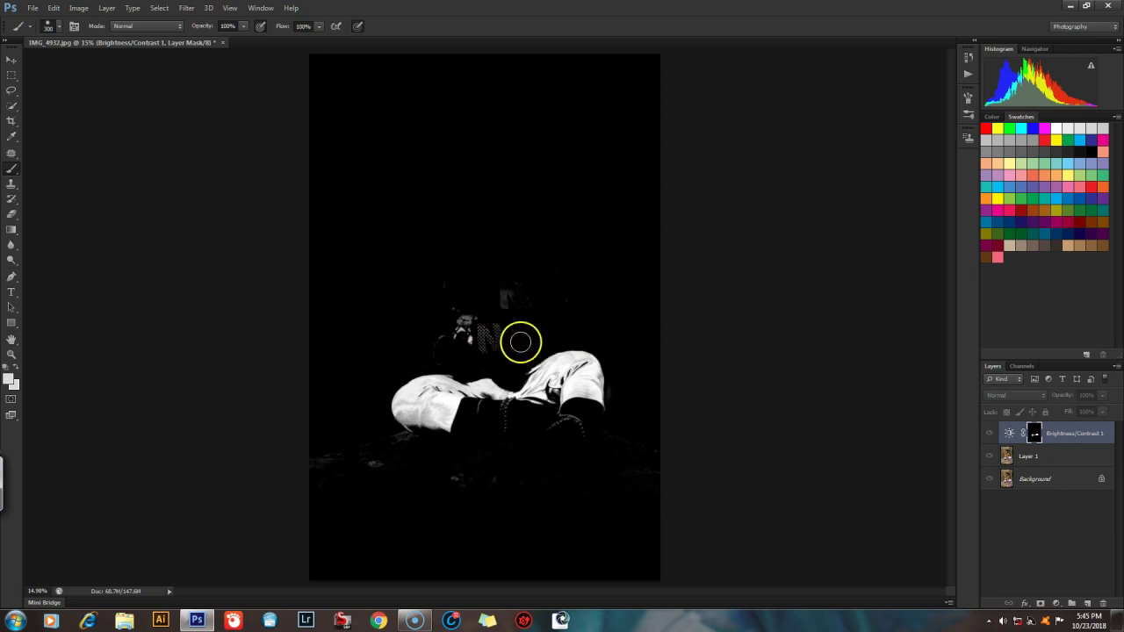
Step: Paint black in the mask over the head, hand and grey specks below the child
key(x)
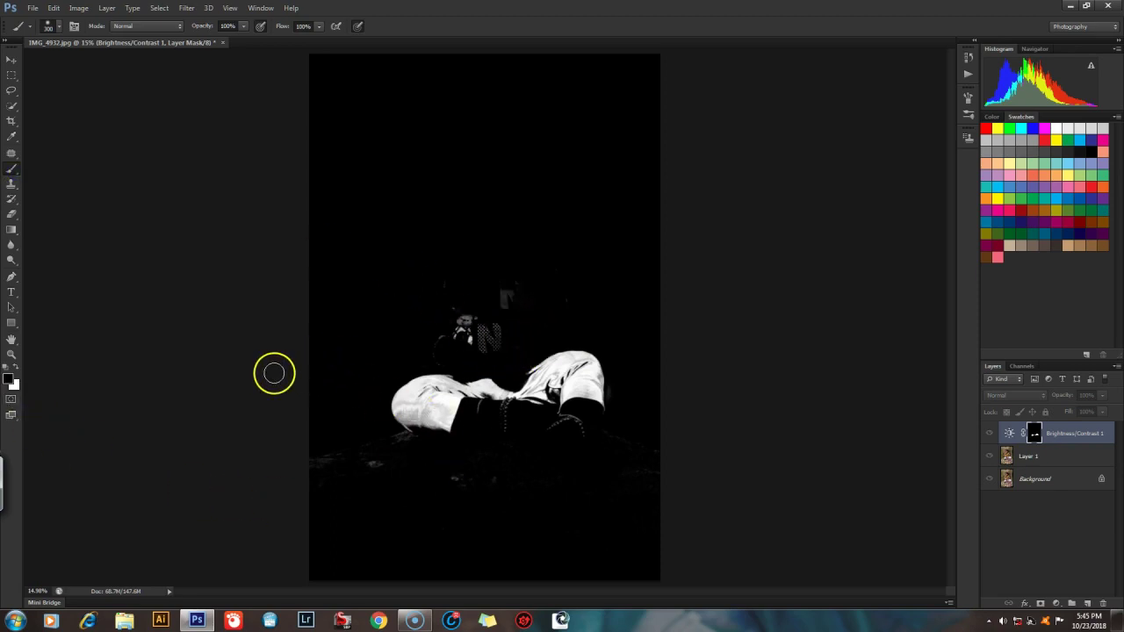
key(x)
click(444, 309)
drag(444, 309, 453, 334)
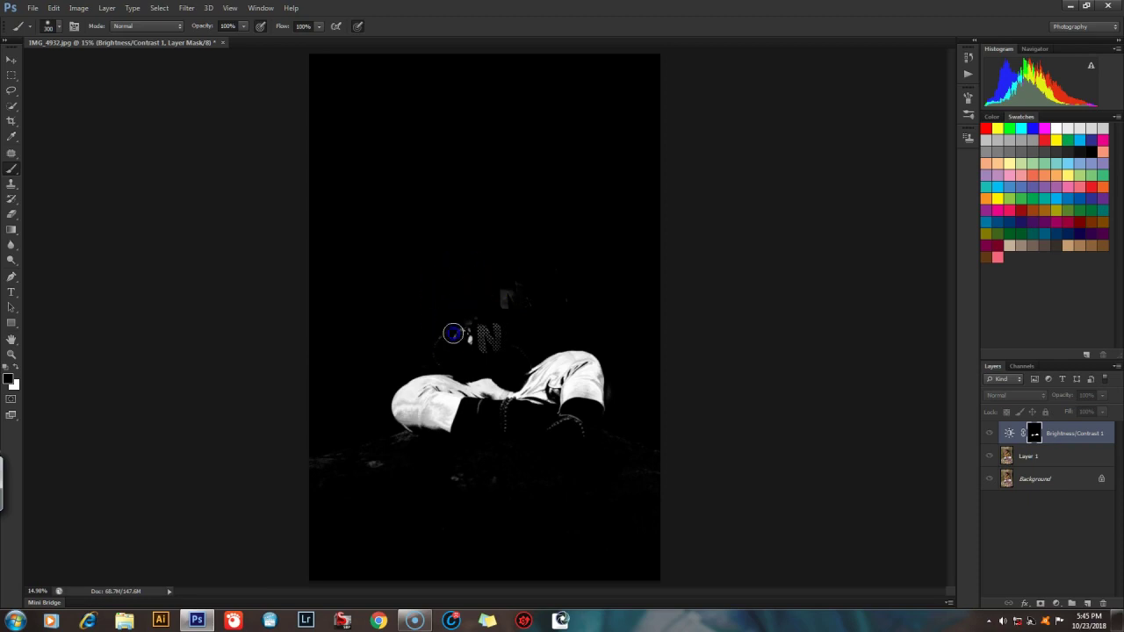
mouse_move(516, 297)
mouse_down()
mouse_move(466, 346)
mouse_move(502, 336)
mouse_move(487, 358)
mouse_move(540, 345)
mouse_move(490, 358)
mouse_move(441, 342)
mouse_move(463, 329)
mouse_move(431, 360)
mouse_move(426, 352)
mouse_move(537, 300)
mouse_move(610, 295)
mouse_up()
mouse_move(337, 442)
mouse_down()
mouse_move(325, 501)
mouse_move(367, 499)
mouse_move(387, 480)
mouse_up()
mouse_move(388, 434)
mouse_down()
mouse_move(483, 478)
mouse_move(625, 470)
mouse_up()
mouse_move(662, 434)
mouse_down()
mouse_move(603, 481)
mouse_move(612, 392)
mouse_move(544, 473)
mouse_move(552, 446)
mouse_move(584, 454)
mouse_move(580, 434)
mouse_move(541, 459)
mouse_move(467, 452)
mouse_move(522, 430)
mouse_move(488, 431)
mouse_move(505, 416)
mouse_move(476, 415)
mouse_up()
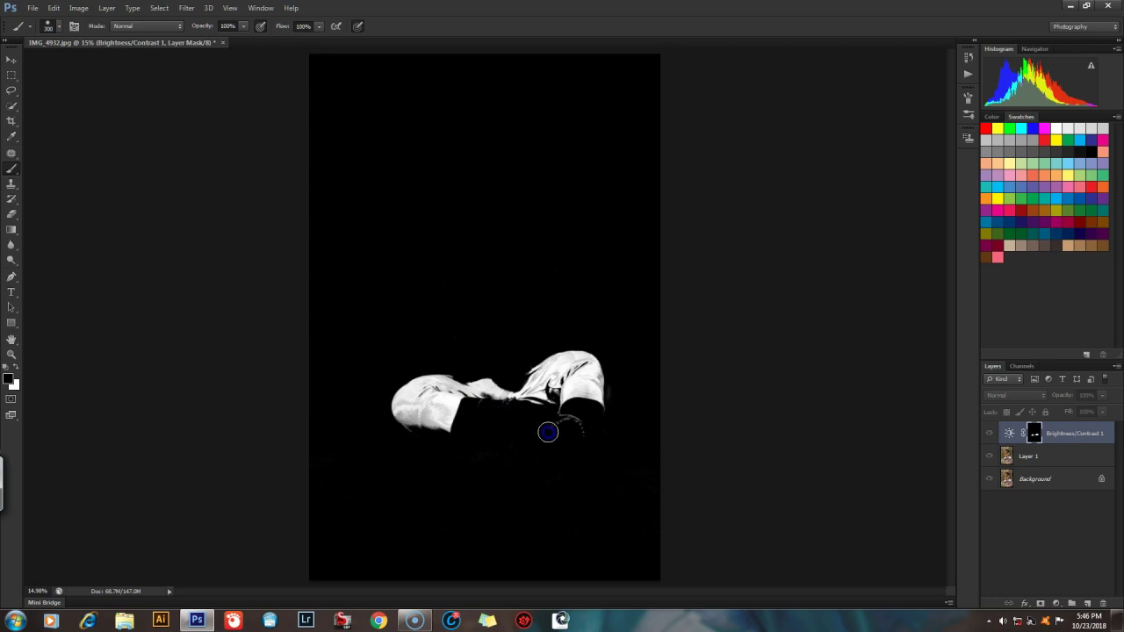
mouse_move(537, 479)
mouse_down()
mouse_move(502, 440)
mouse_move(521, 415)
mouse_move(484, 417)
mouse_move(476, 430)
mouse_move(538, 462)
mouse_move(489, 533)
mouse_move(566, 464)
mouse_move(469, 402)
mouse_move(290, 374)
mouse_move(374, 372)
mouse_move(373, 386)
mouse_move(435, 368)
mouse_move(302, 418)
mouse_move(384, 425)
mouse_move(408, 398)
mouse_up()
Step: Set white as the painting colour and go back to viewing the full-colour photo
key(x)
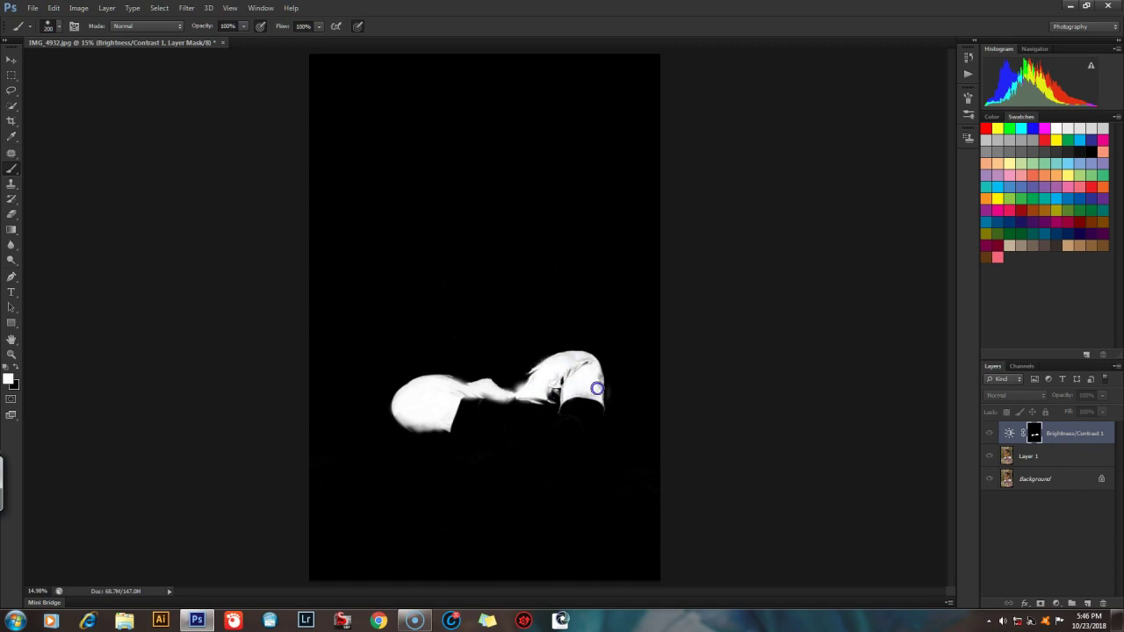
key(x)
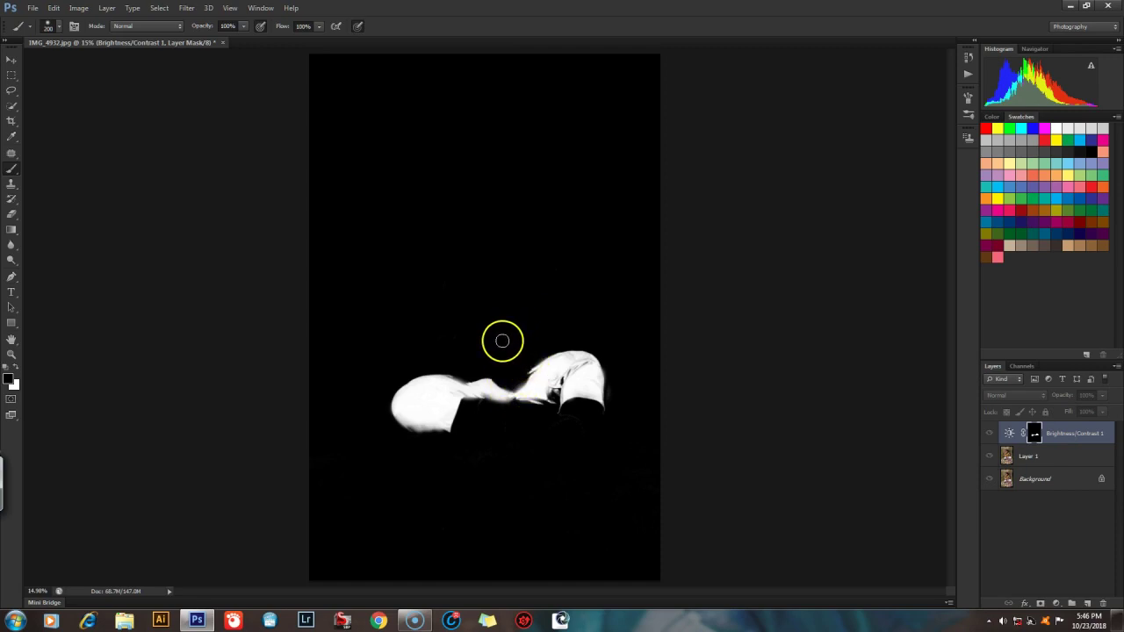
key(x)
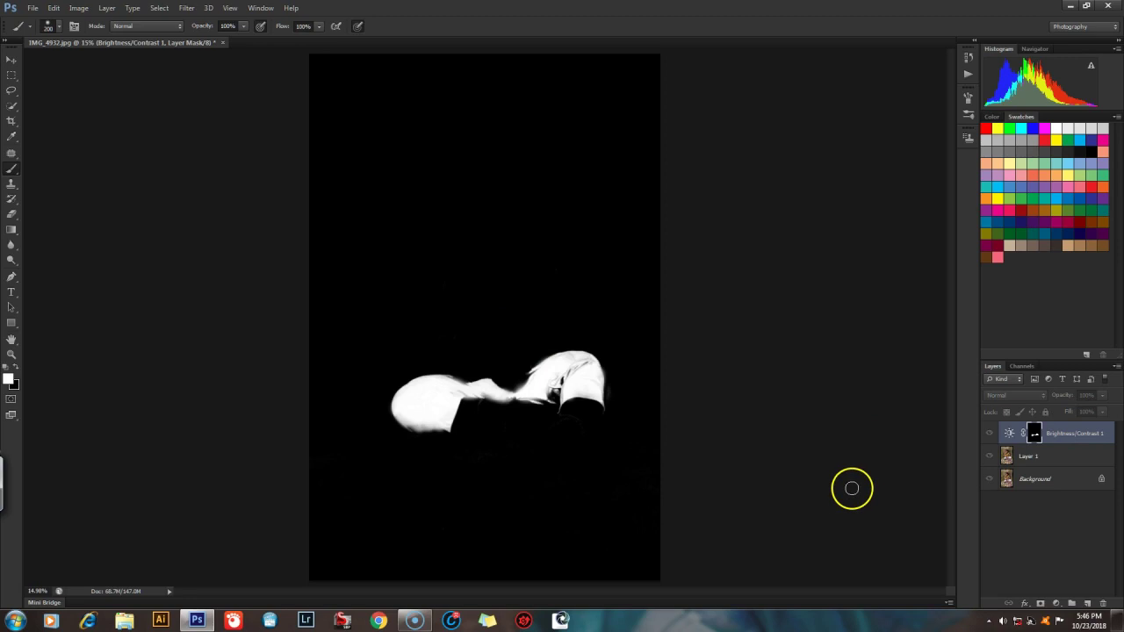
click(1008, 431)
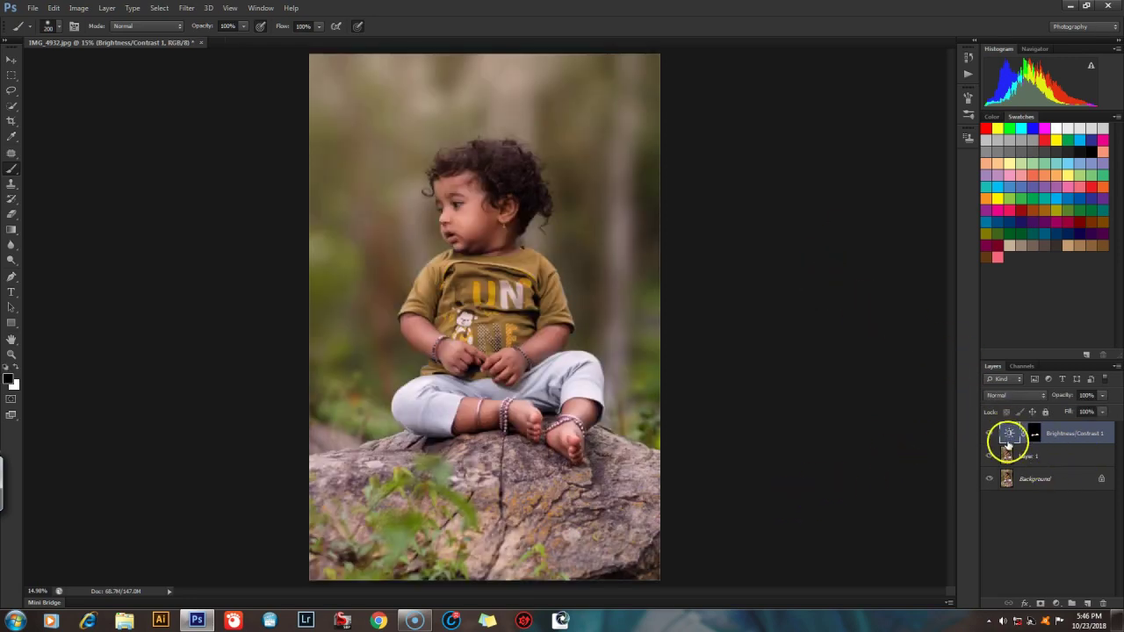
Step: Set the Brightness/Contrast adjustment to Brightness -75 and Contrast 89
double_click(1008, 431)
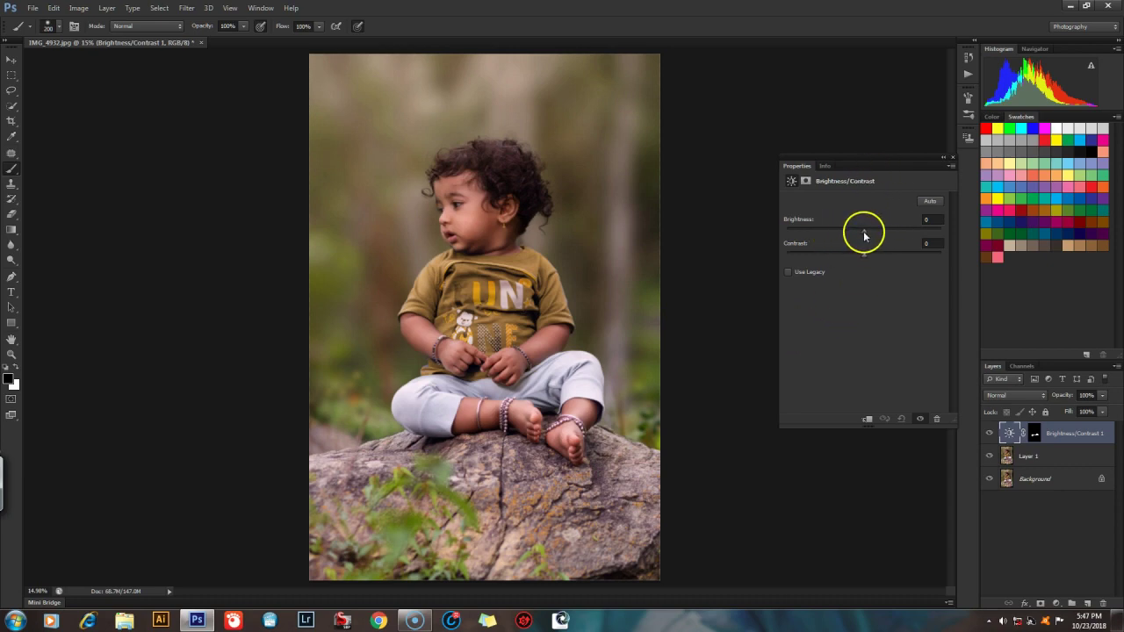
drag(866, 236, 942, 240)
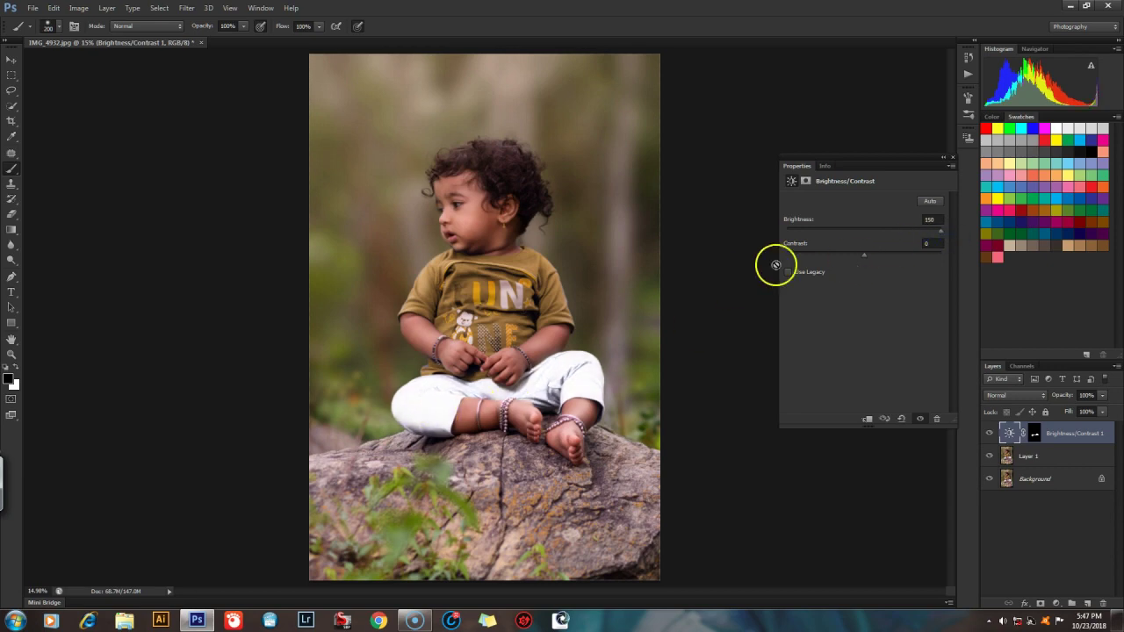
mouse_move(841, 230)
mouse_down()
mouse_move(803, 236)
mouse_move(821, 232)
mouse_up()
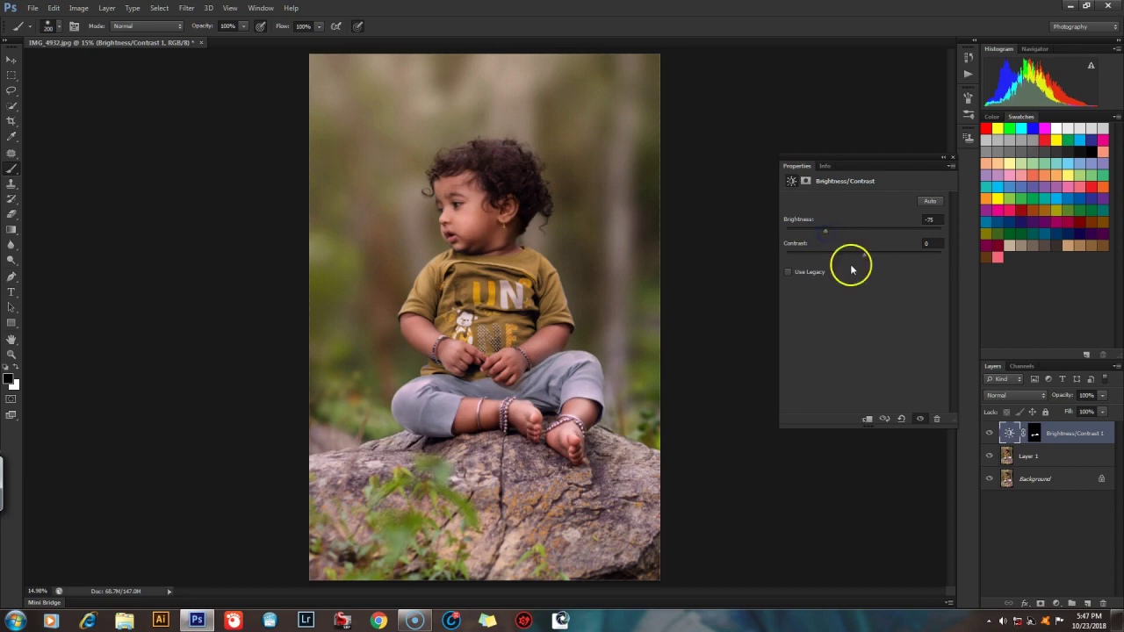
drag(809, 255, 933, 256)
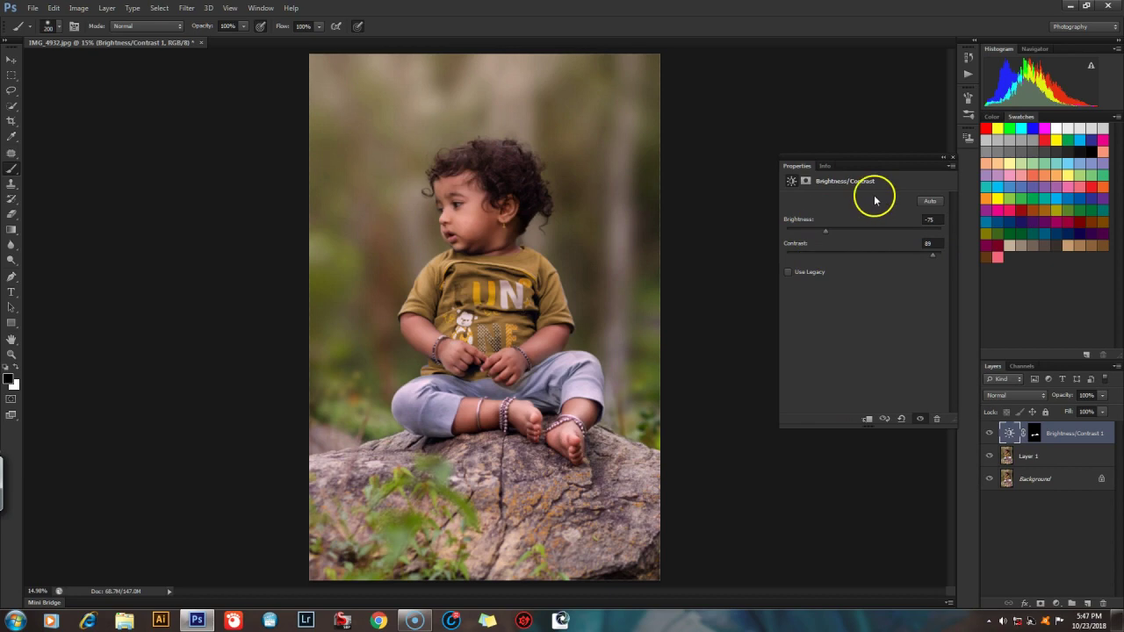
click(952, 158)
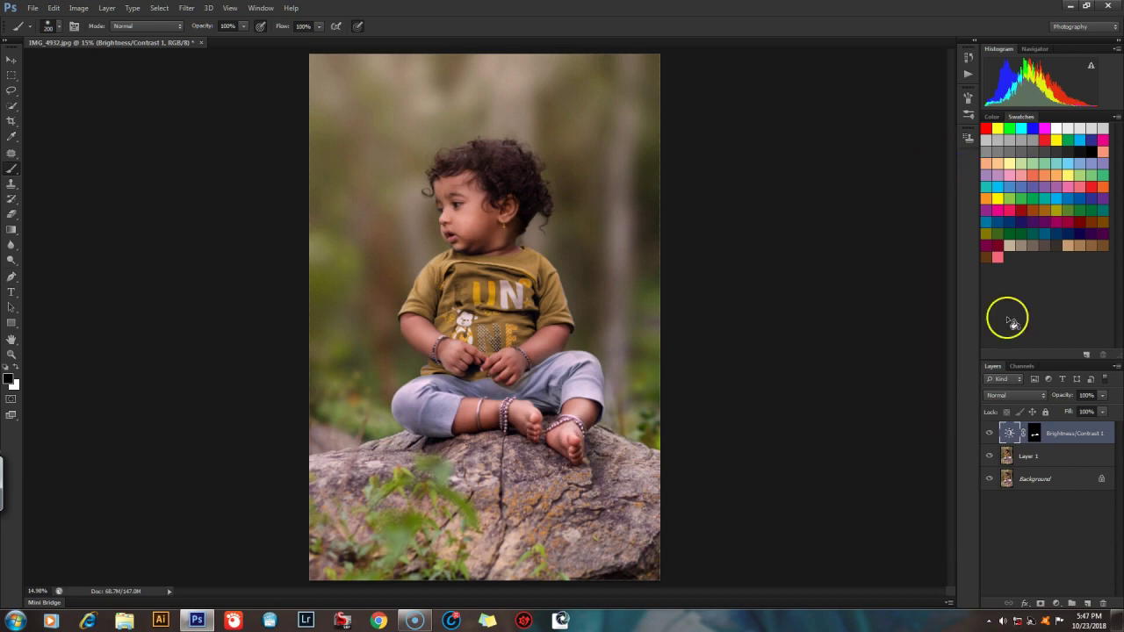
Step: Toggle the adjustment layer's visibility to compare the pants before and after, ending visible
click(989, 434)
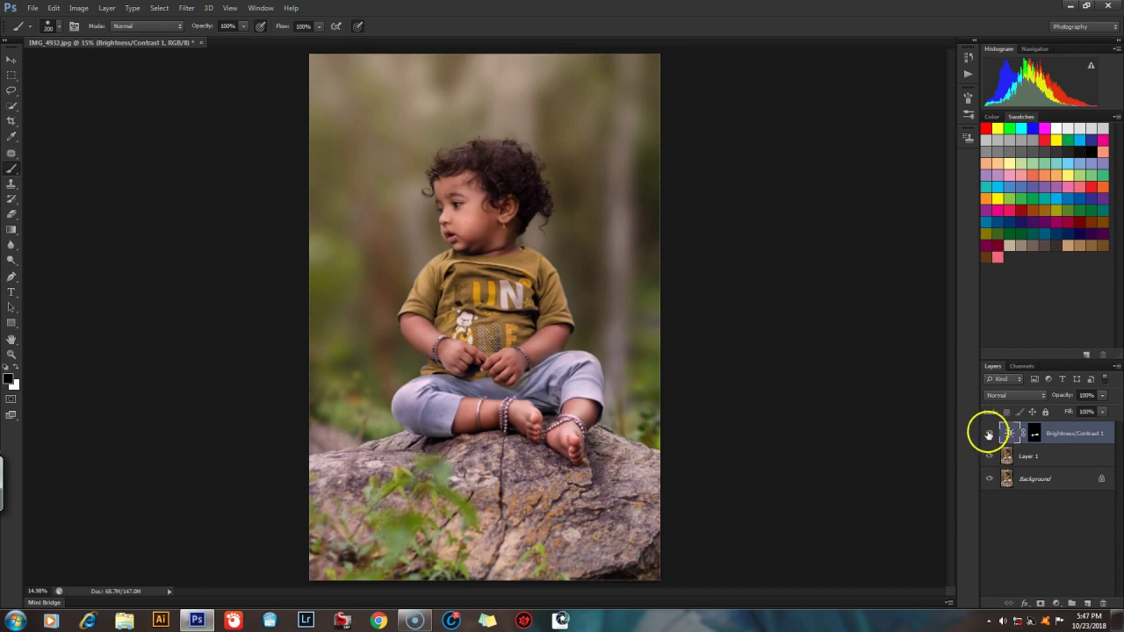
click(989, 435)
click(988, 435)
click(988, 435)
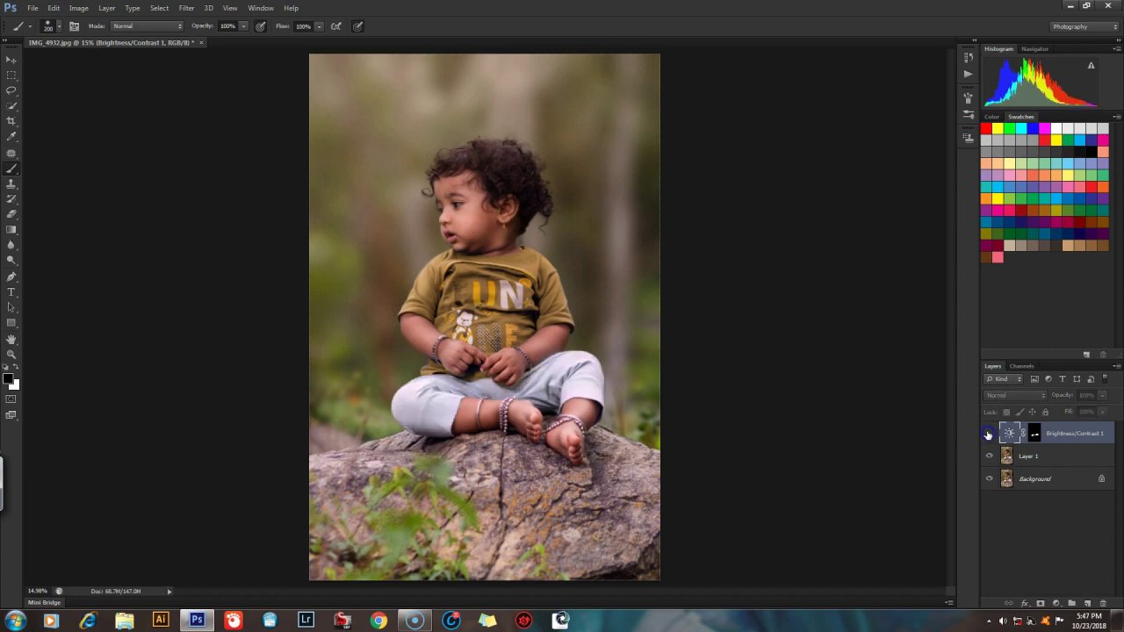
click(989, 434)
click(990, 435)
click(989, 435)
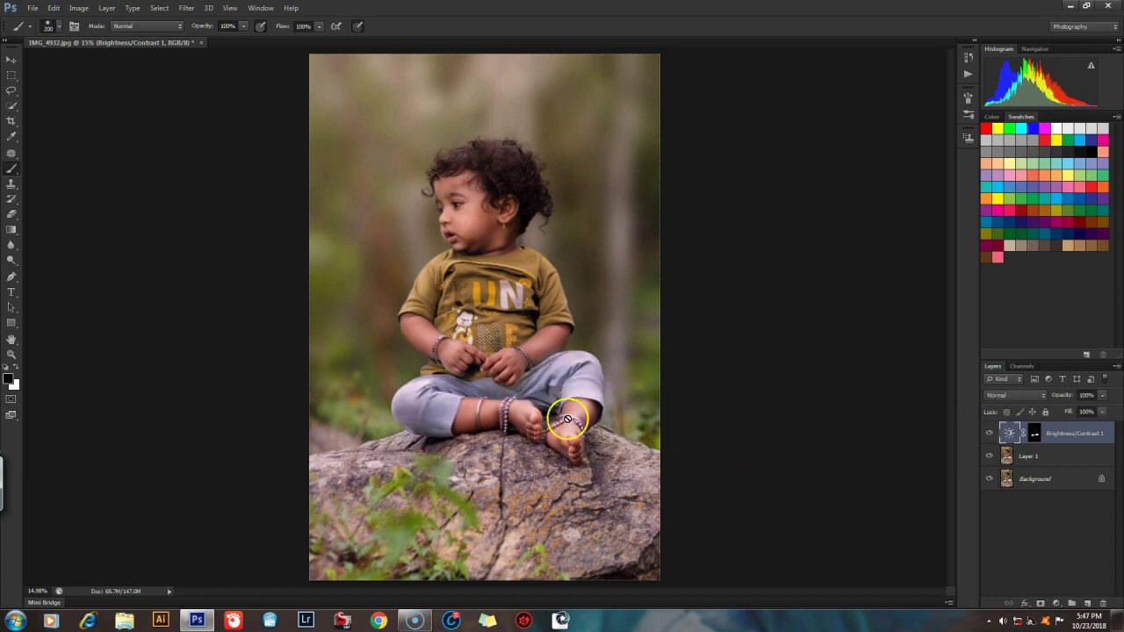
click(1004, 434)
double_click(1004, 434)
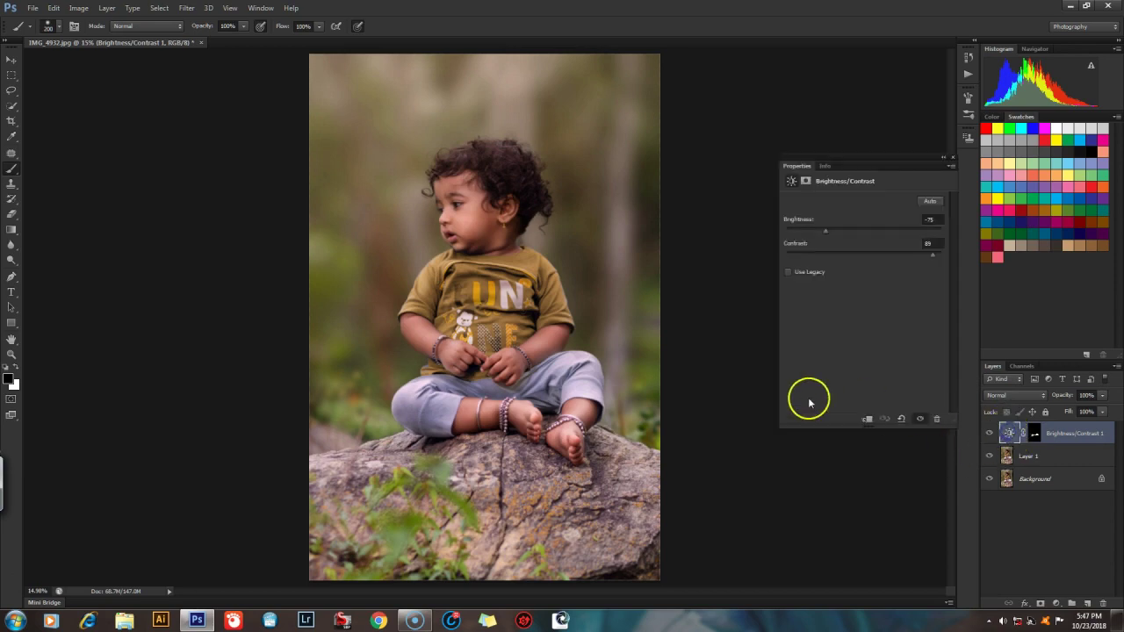
click(952, 157)
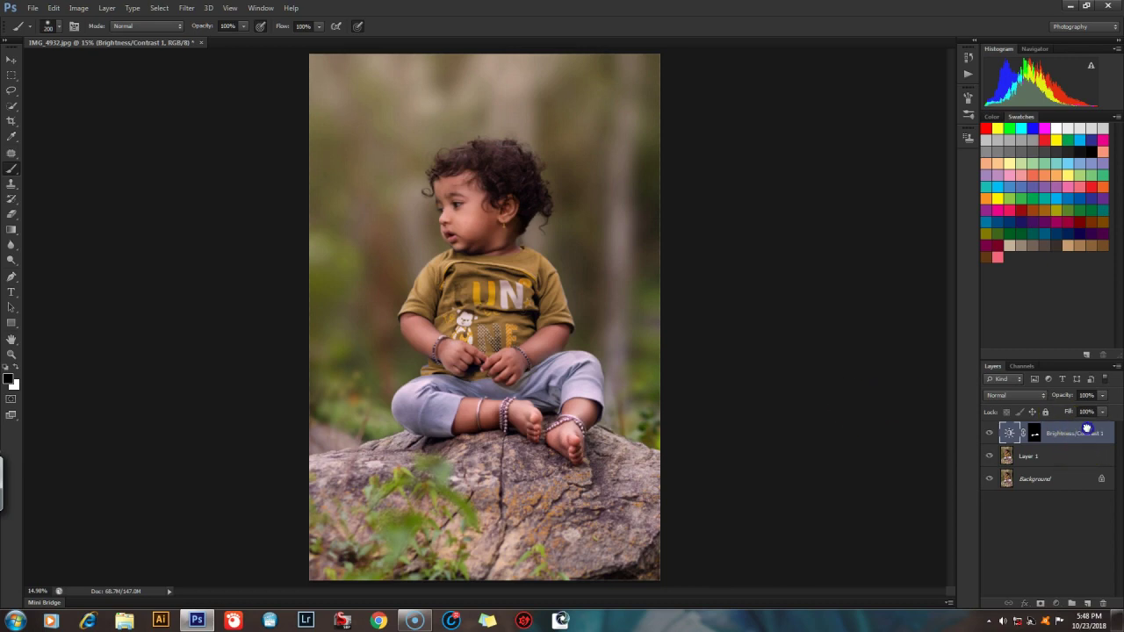
click(1064, 456)
click(1106, 437)
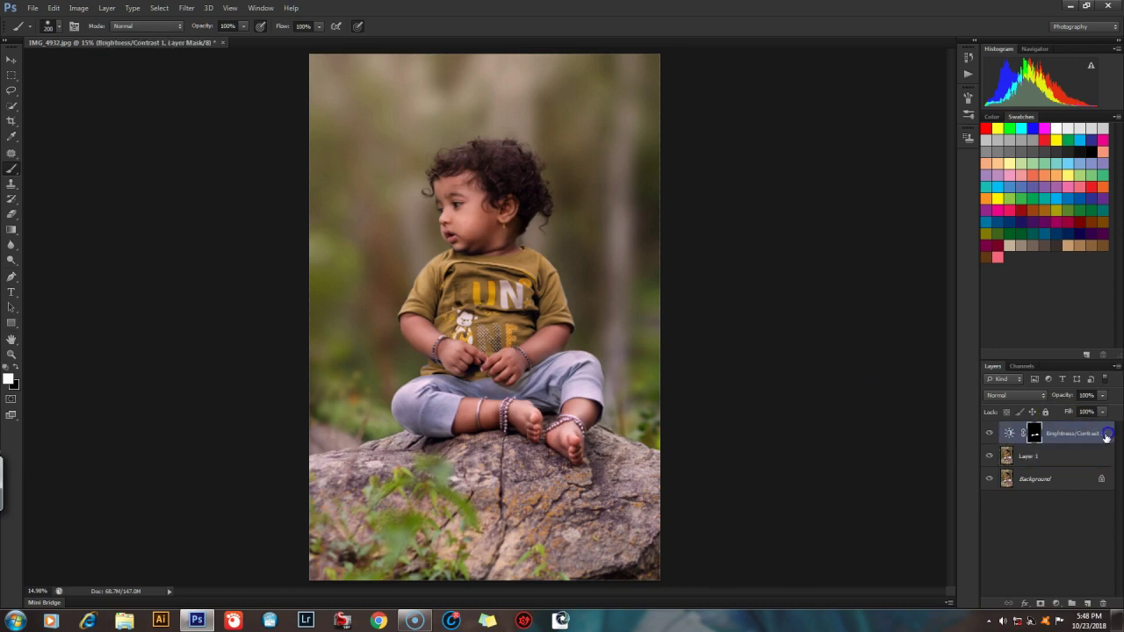
double_click(1111, 434)
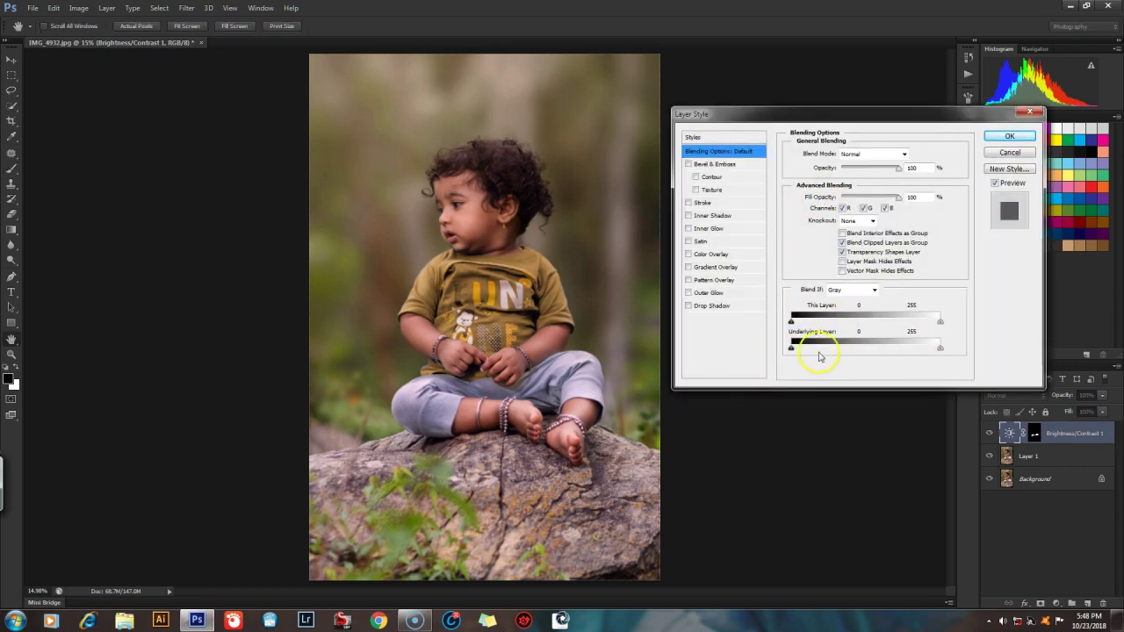
click(1009, 137)
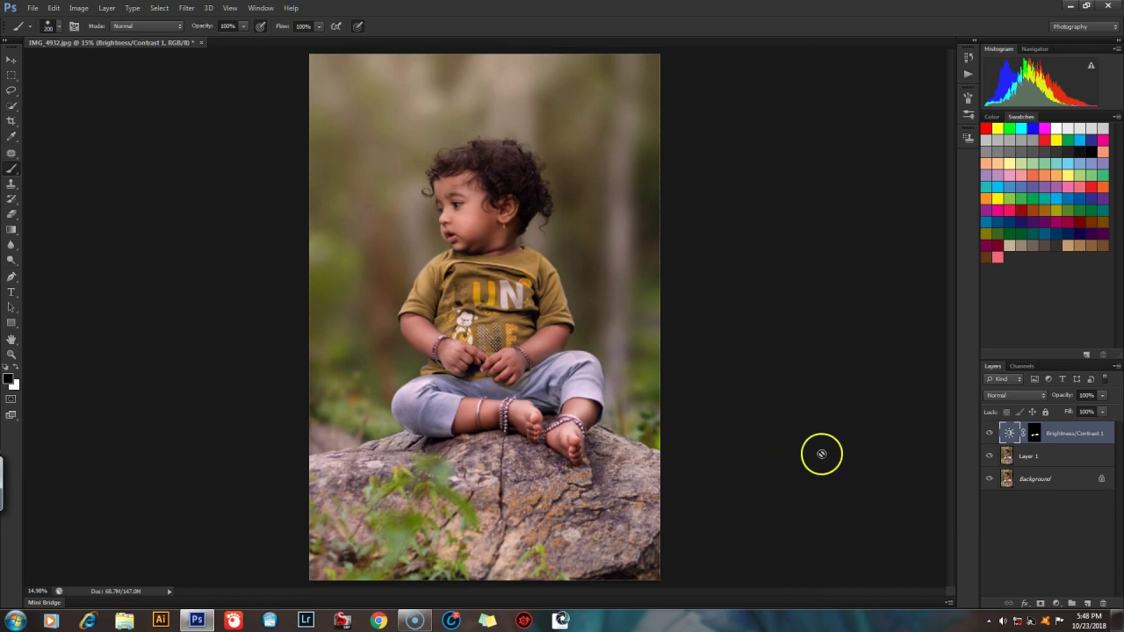
click(1056, 604)
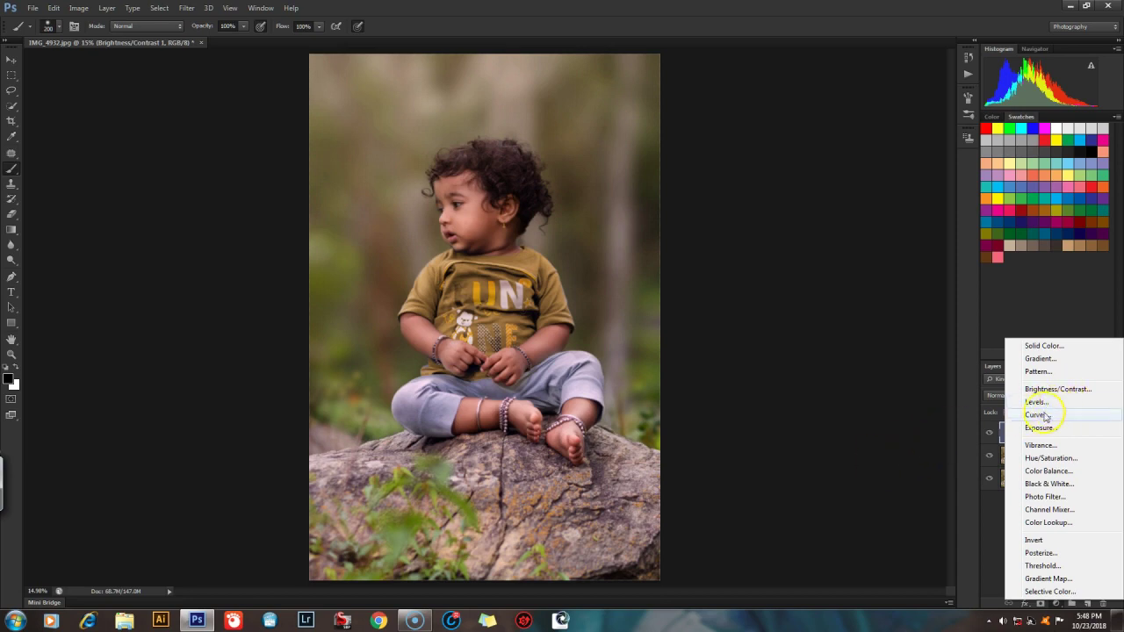
click(981, 513)
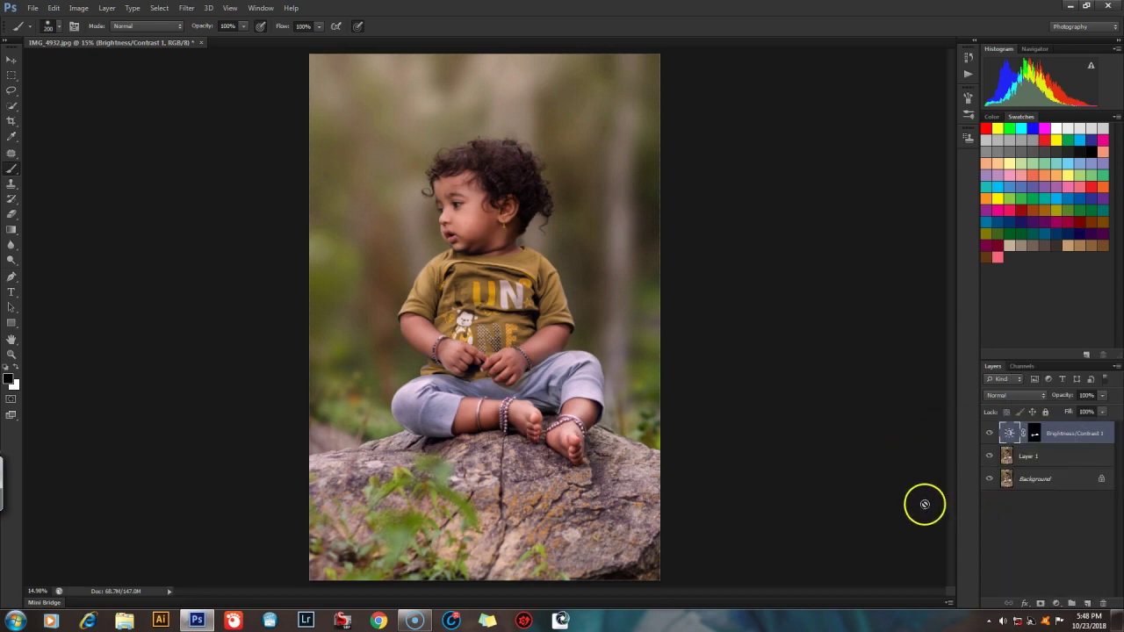
click(1056, 603)
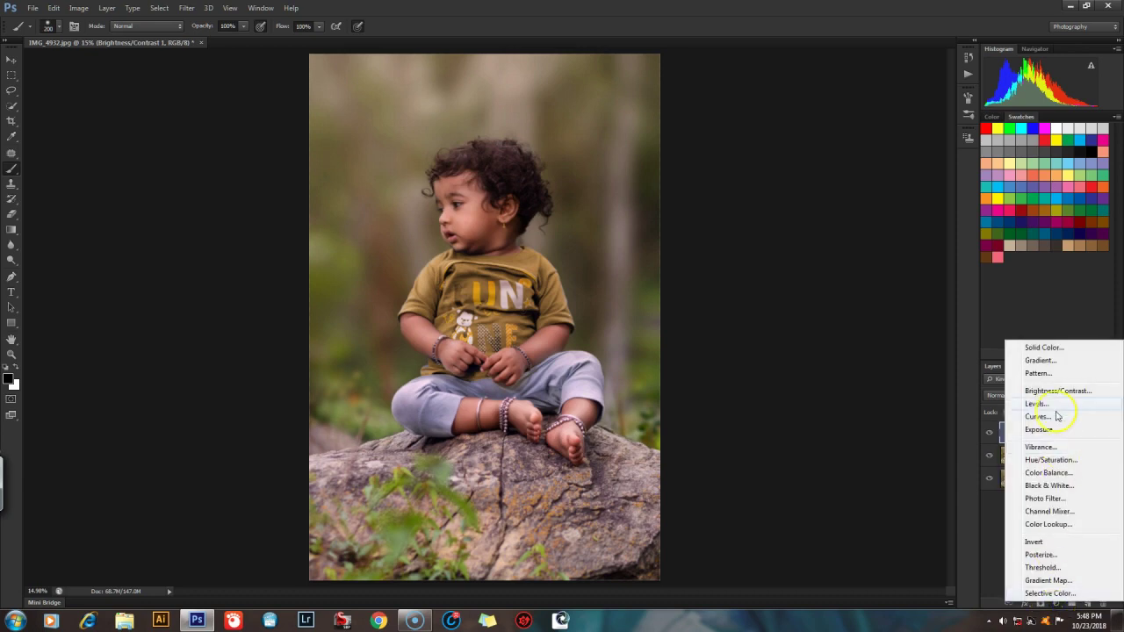
click(982, 530)
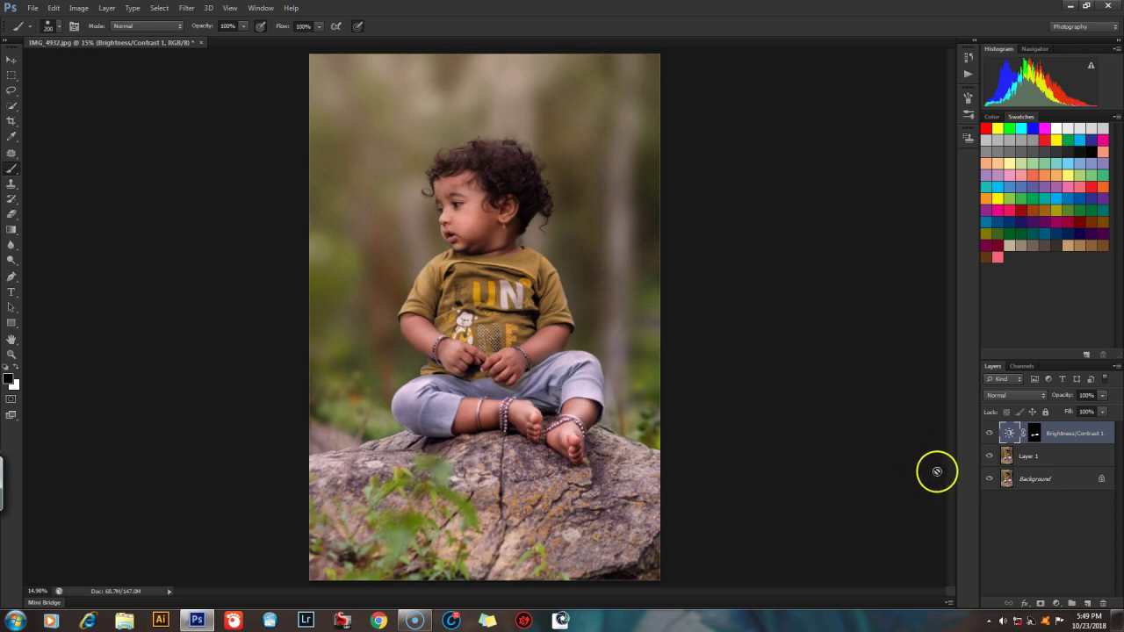
click(1018, 453)
click(1015, 436)
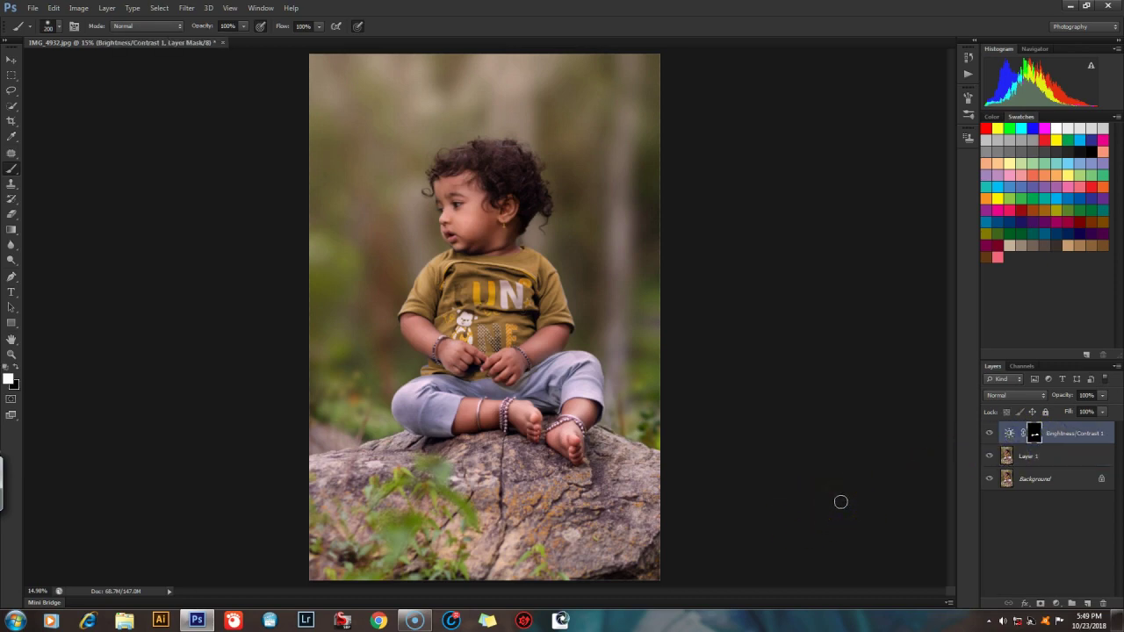
click(887, 430)
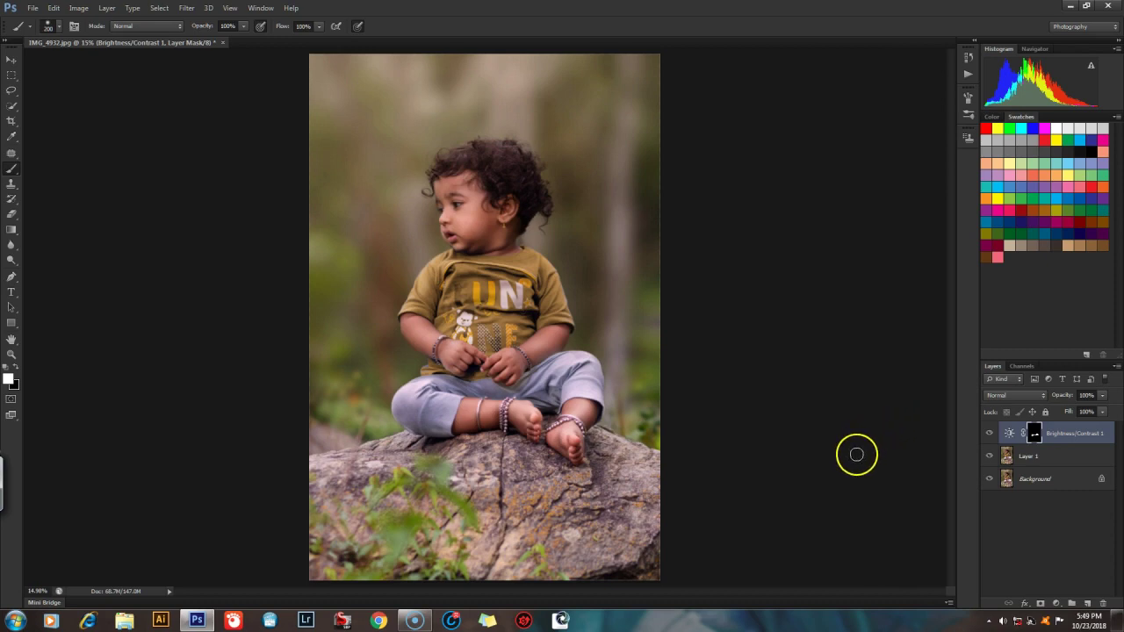